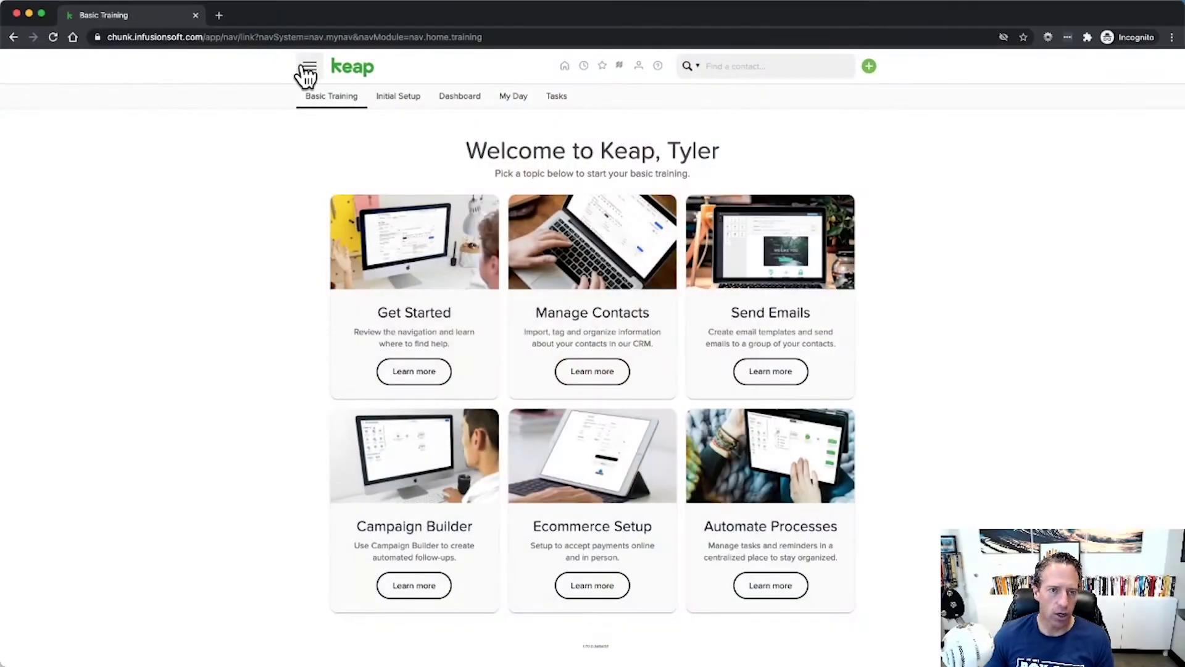
Show the Email Broadcasts report stats for 'Vote on Factory features' (98.8% delivered, 41.8% opens)
click(309, 68)
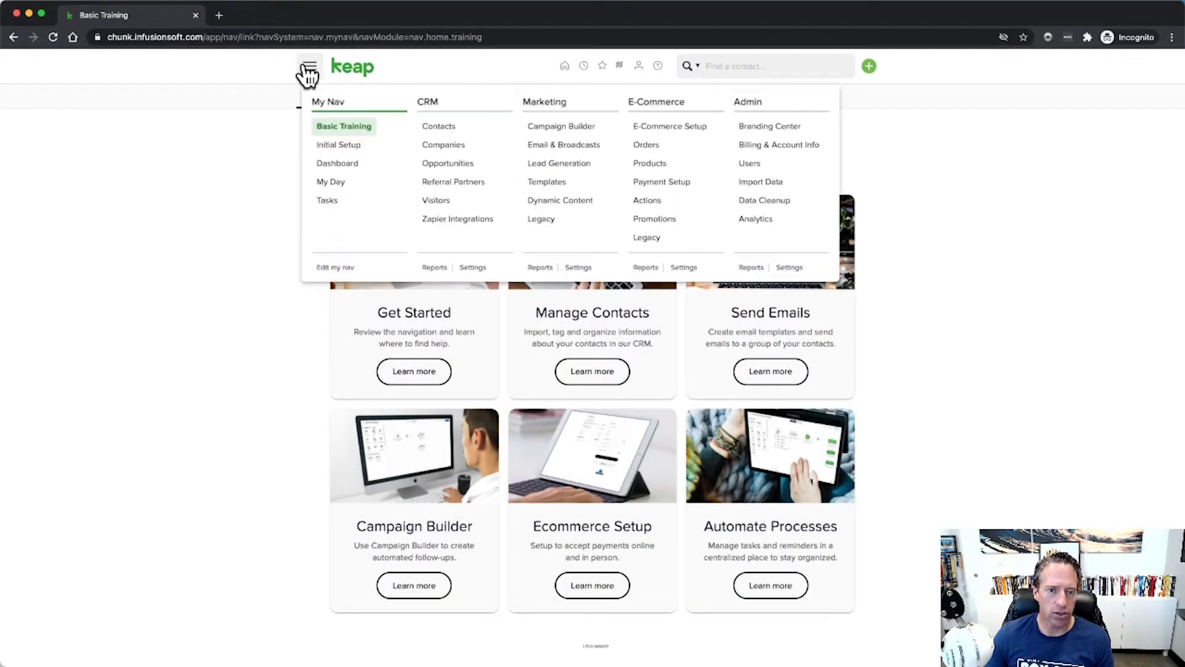
click(559, 146)
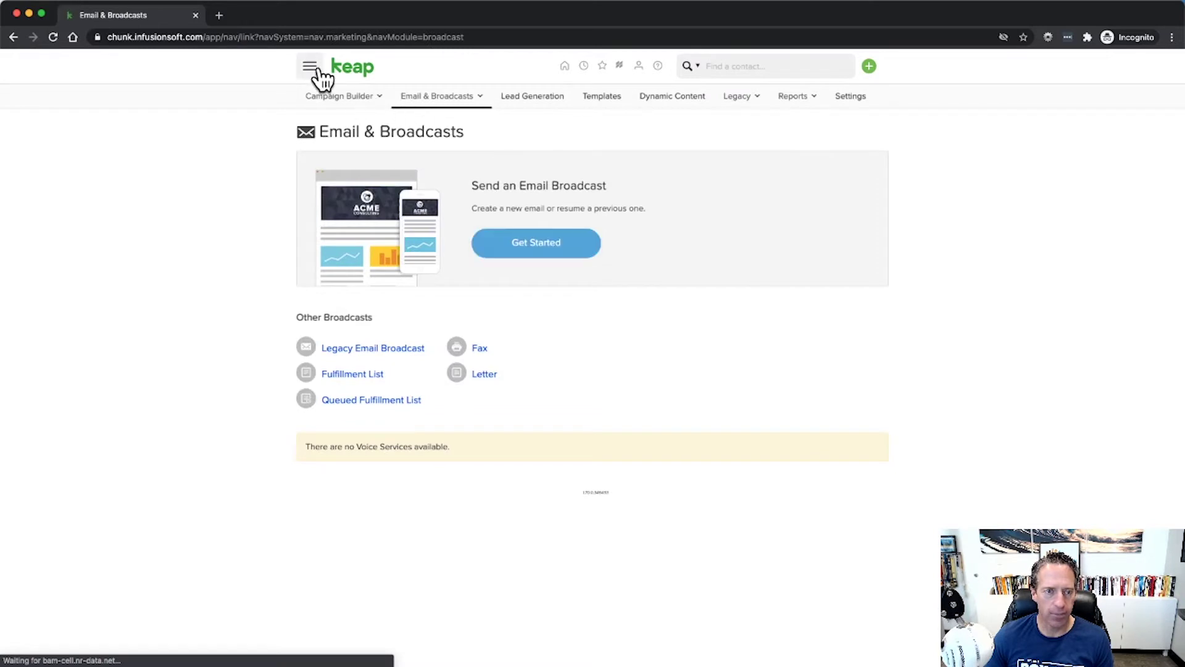
click(312, 69)
click(540, 267)
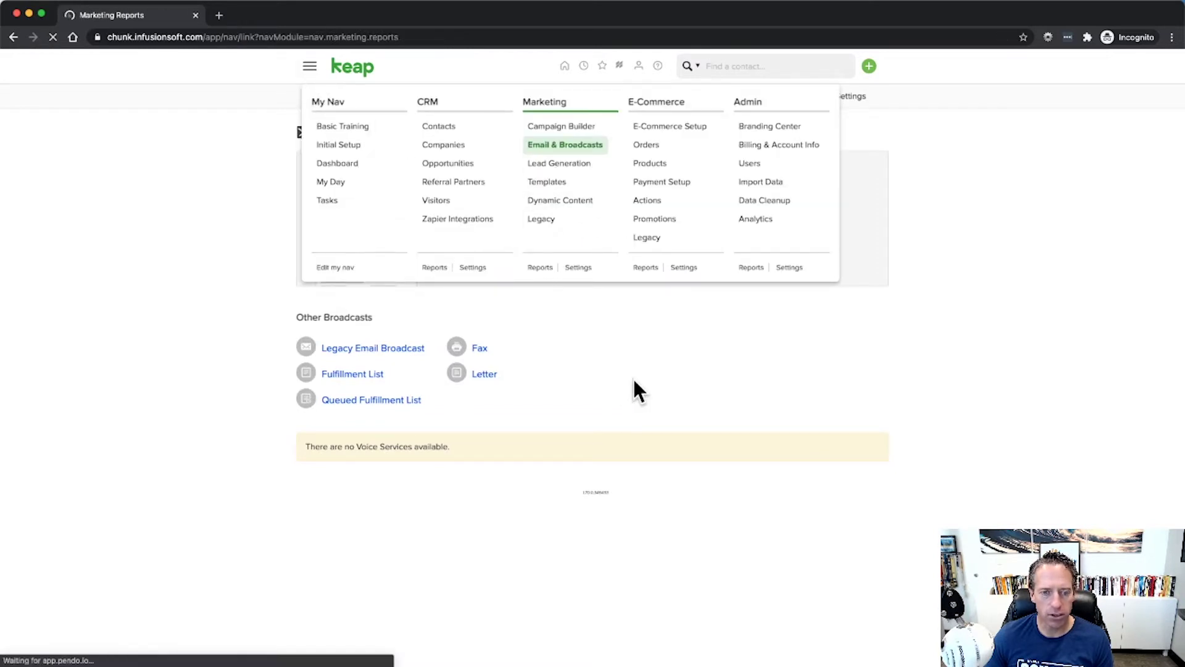
click(390, 496)
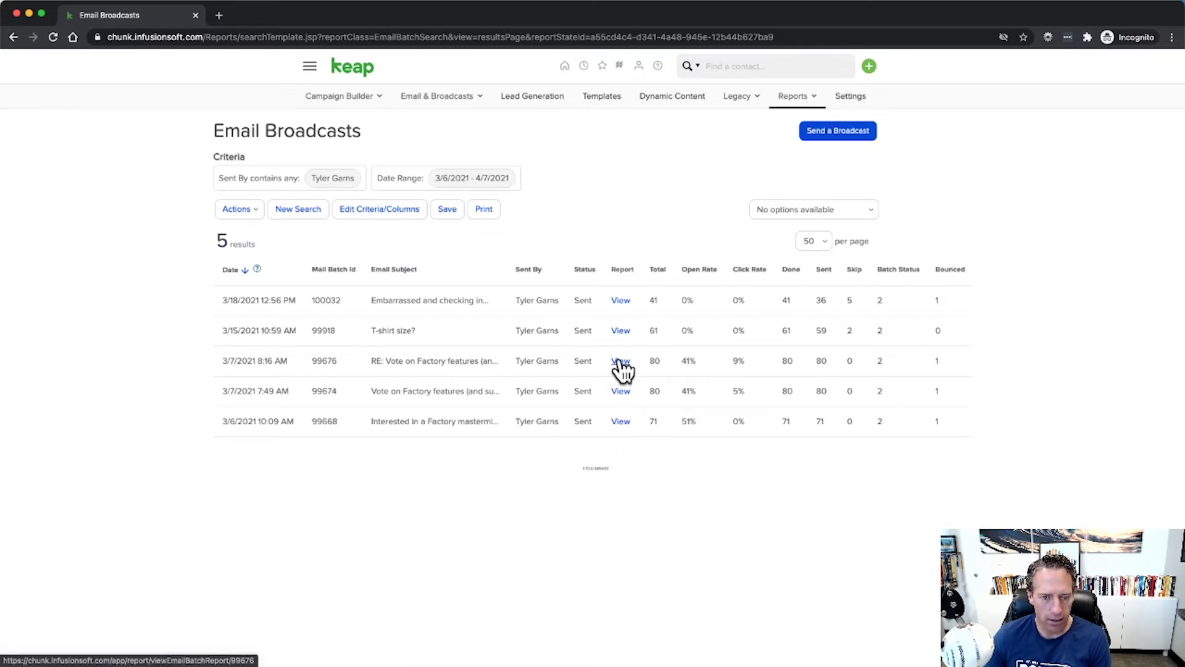
click(621, 392)
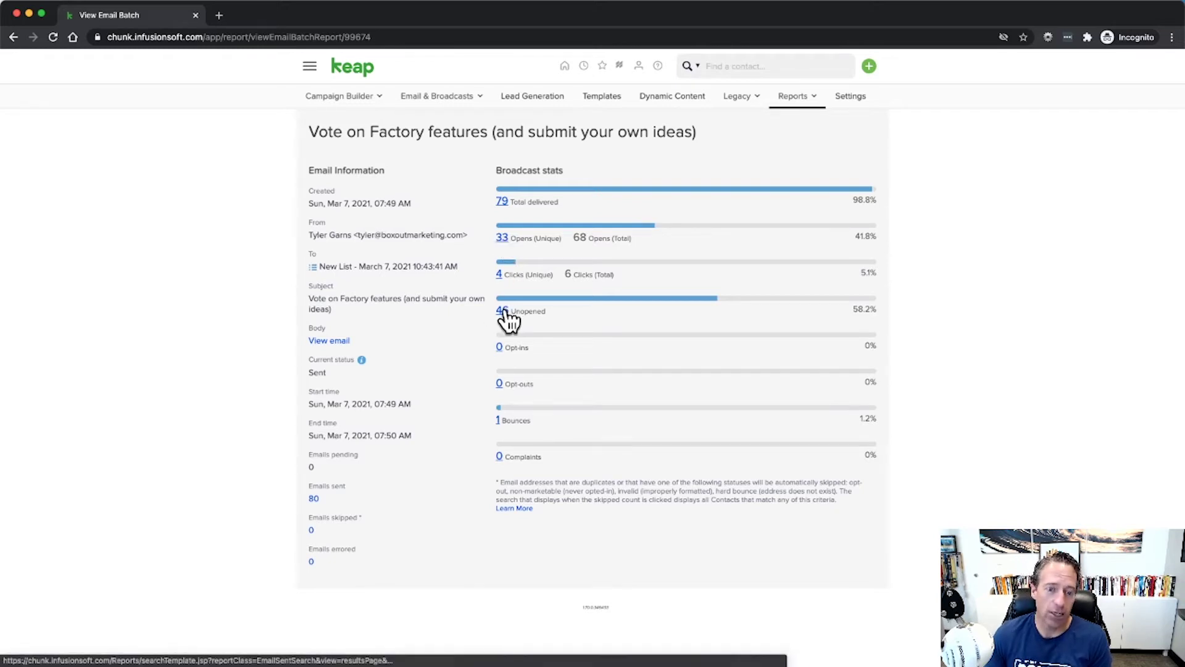
List the 33 contacts who opened the broadcast, select them all, and choose Apply/Remove Tag
click(503, 239)
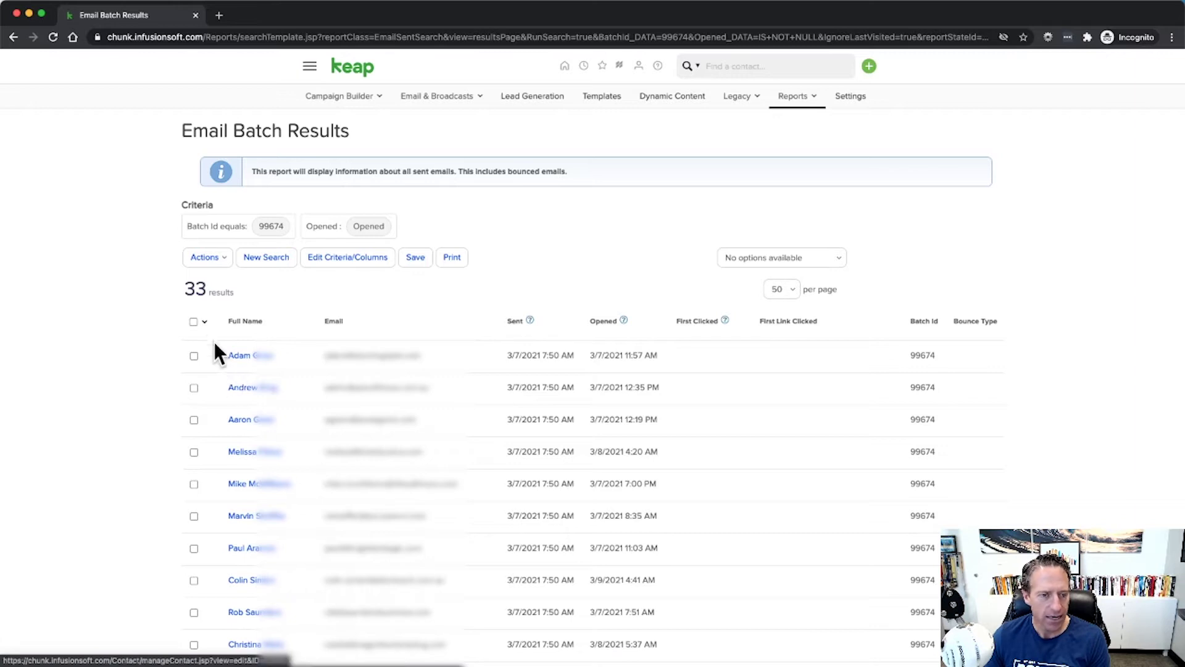
click(194, 323)
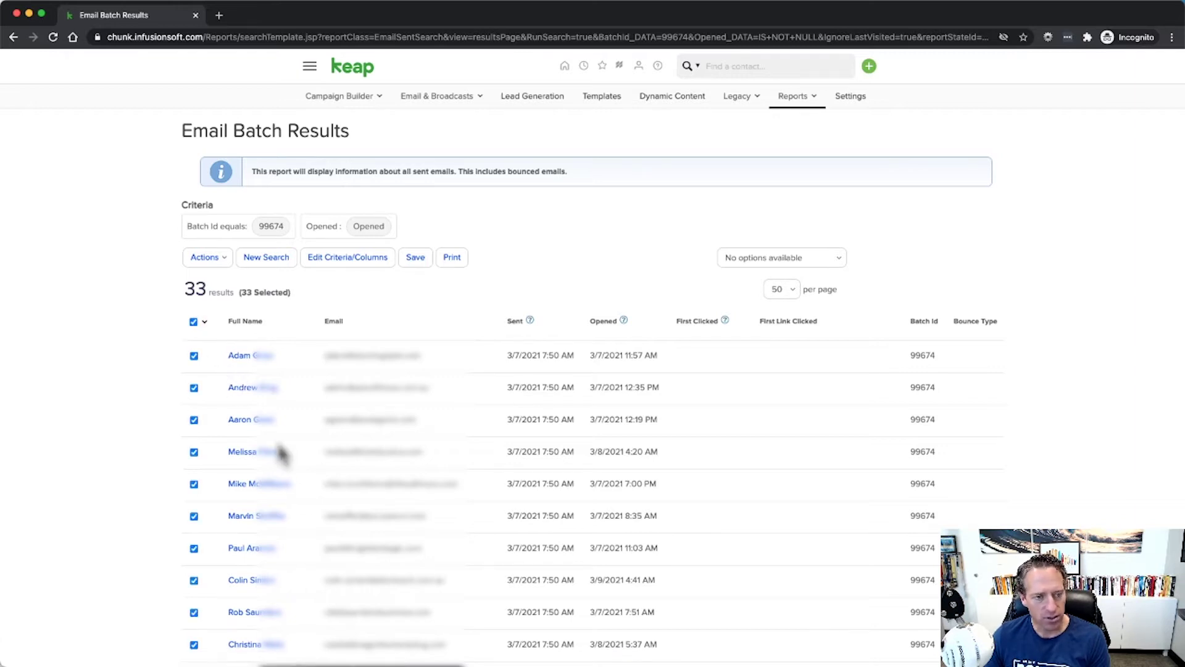
click(207, 257)
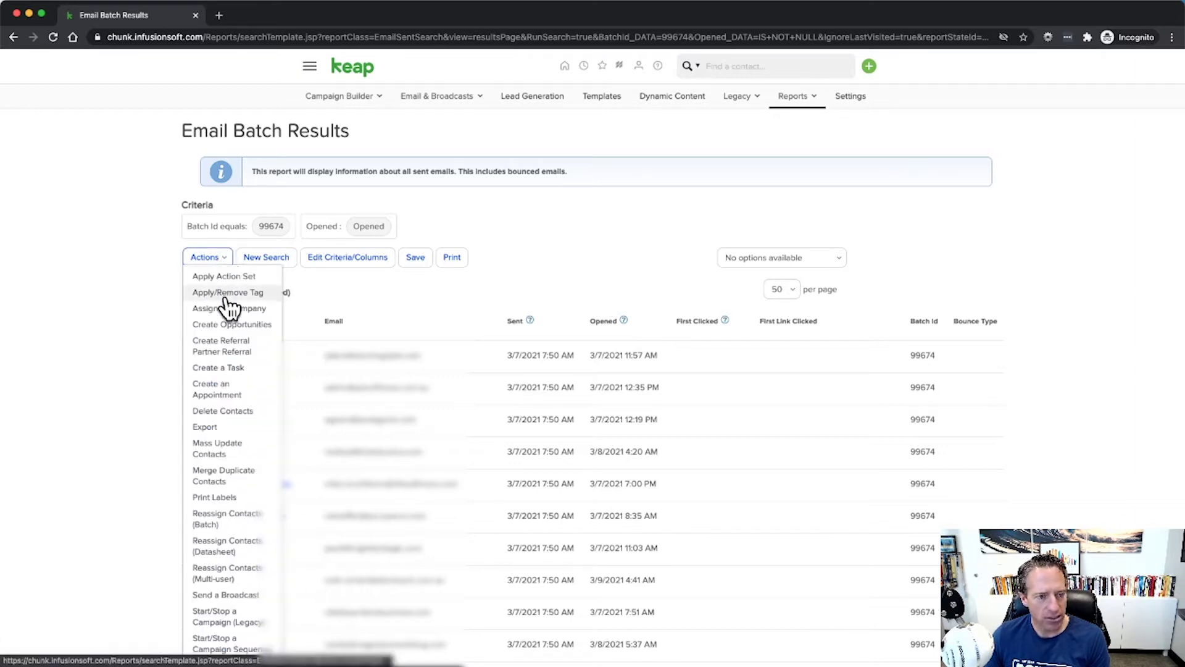
click(228, 294)
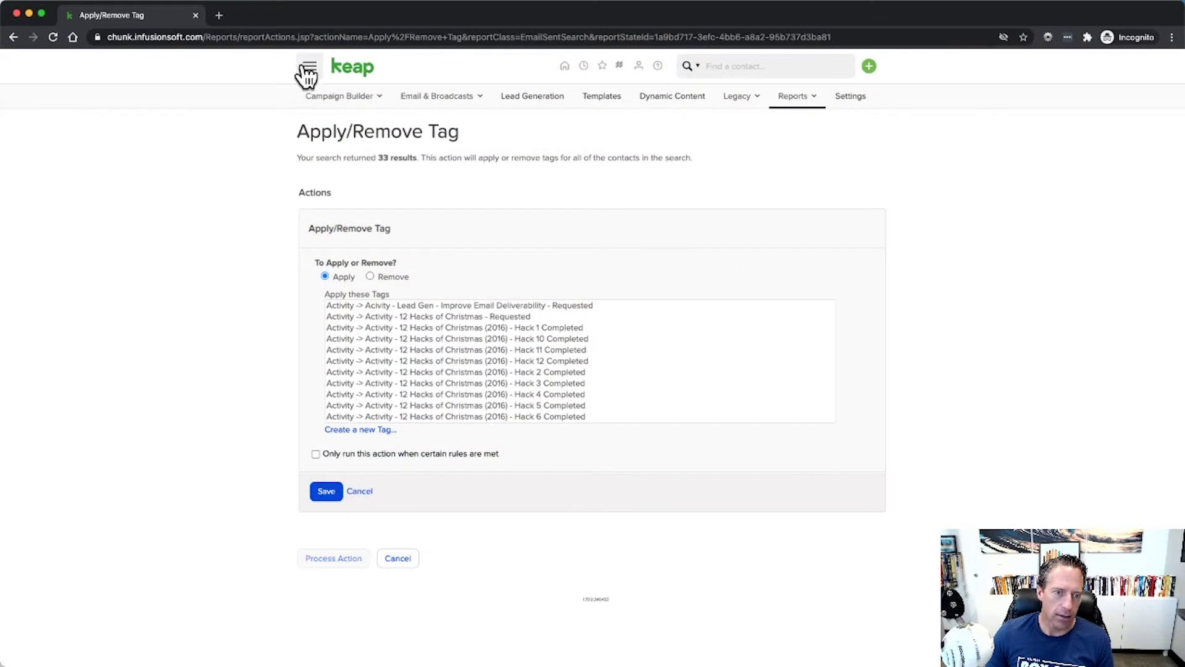
Create a new campaign in the Campaign Builder and save it under the name 'Promo Sequence'
click(307, 69)
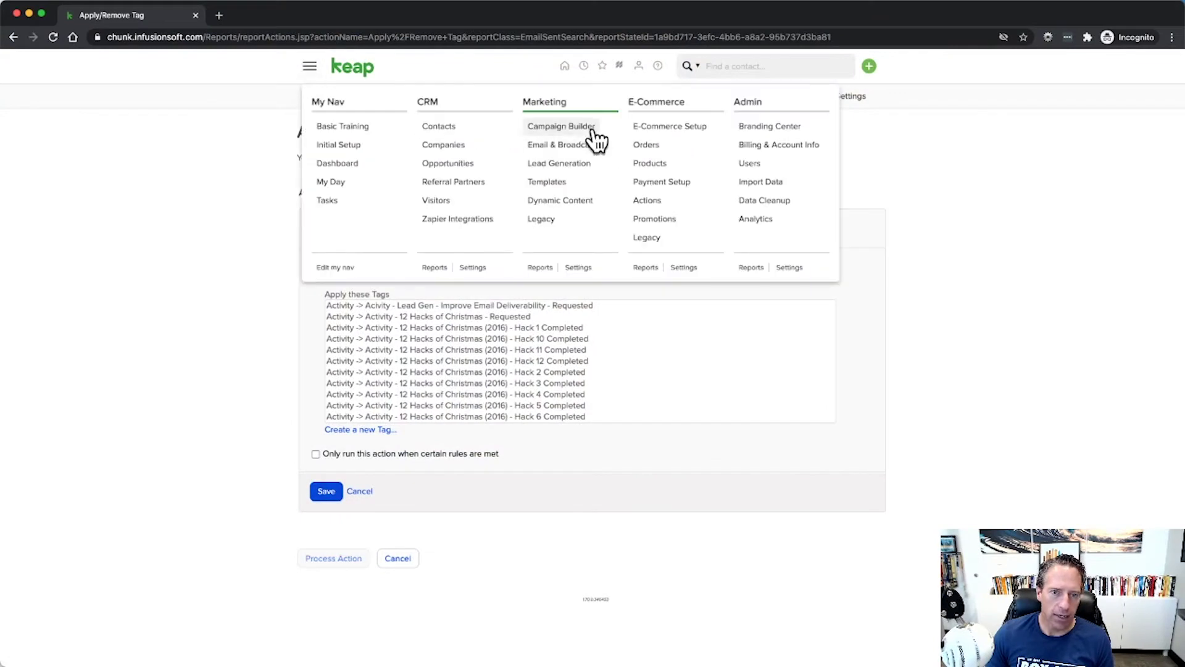
click(578, 127)
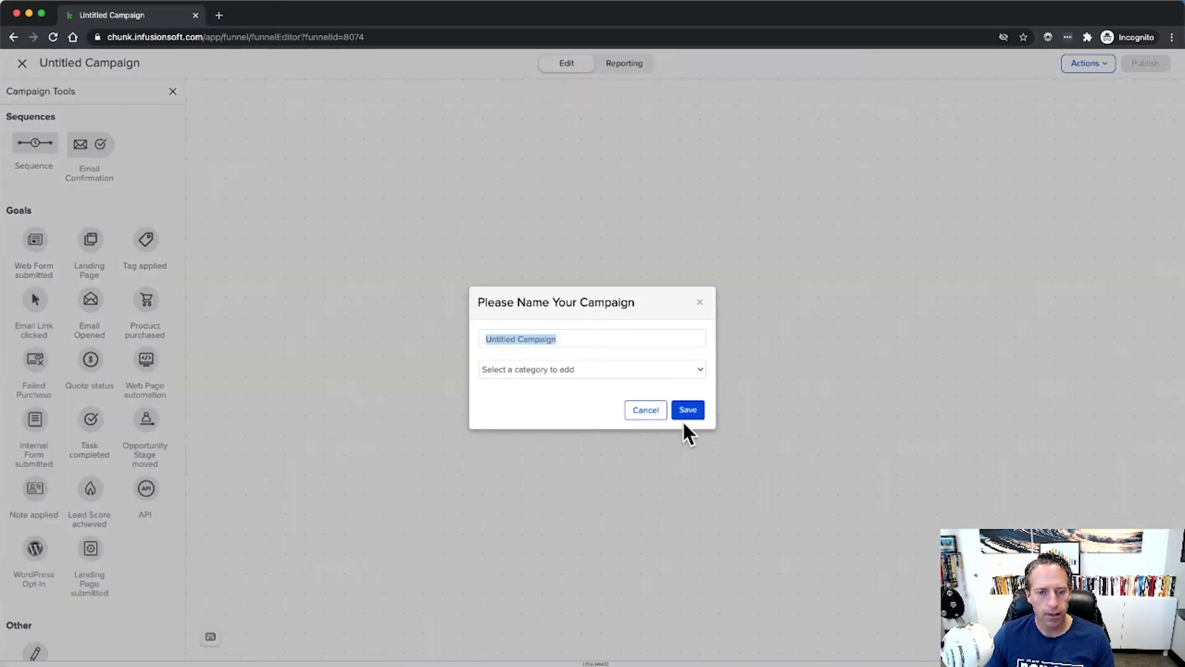
text(Promo Sequence)
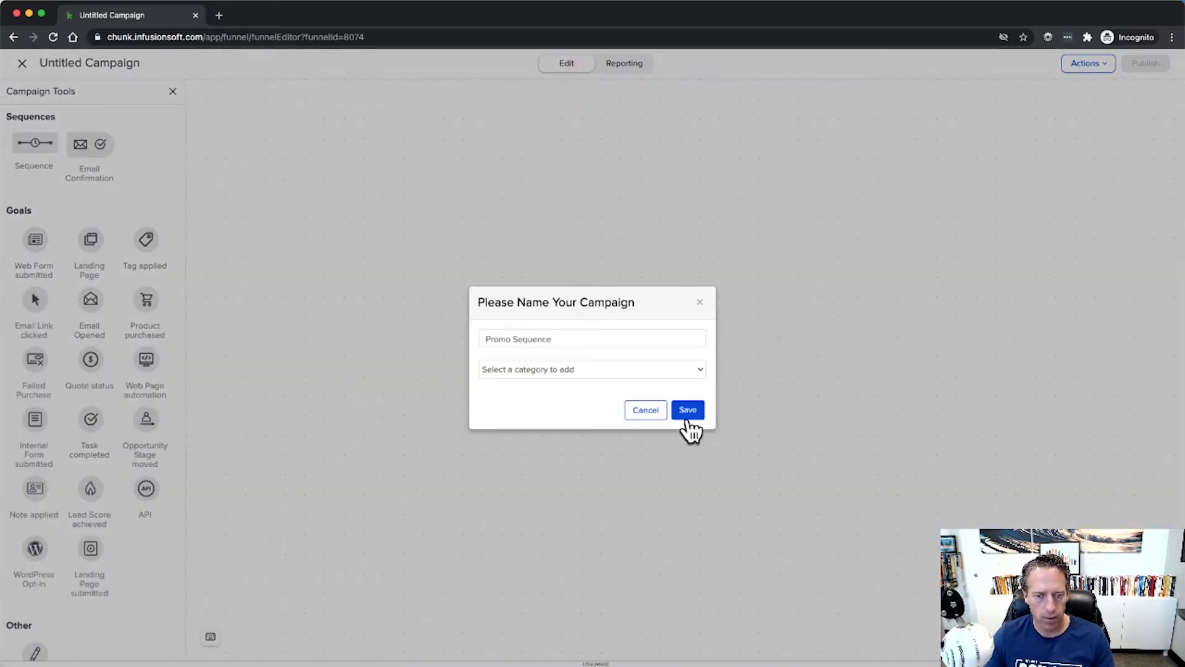
click(688, 418)
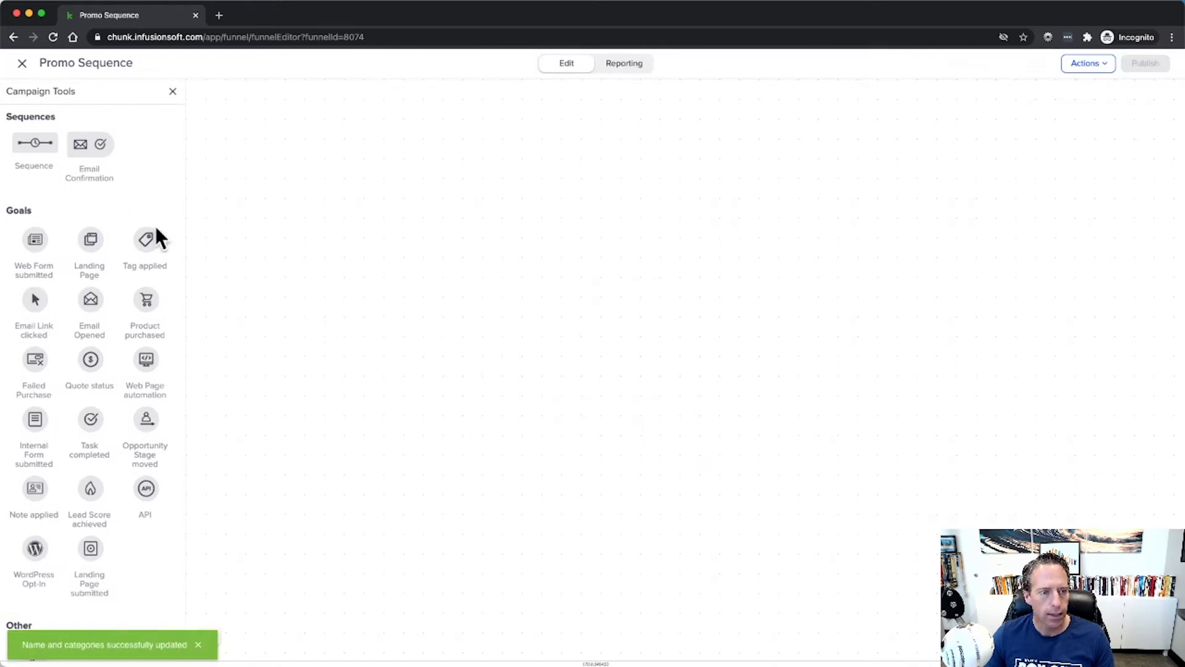
Place a sequence named 'Email 1' on the canvas with an Email Opened goal beside it
drag(25, 143, 456, 307)
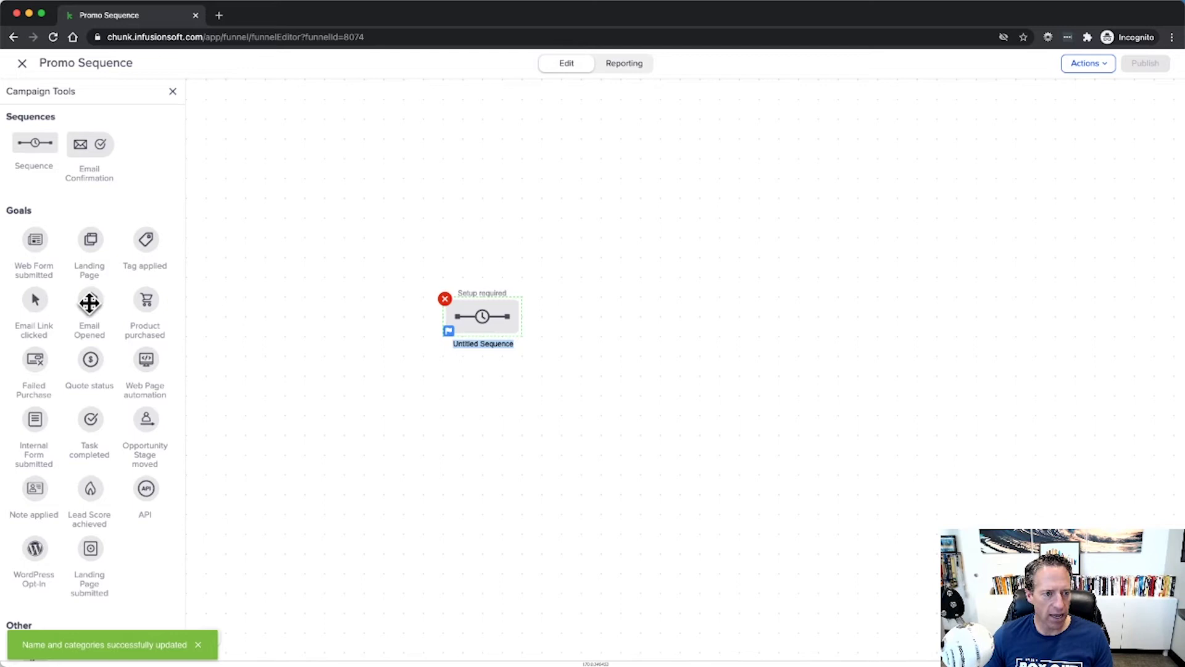
drag(90, 302, 572, 333)
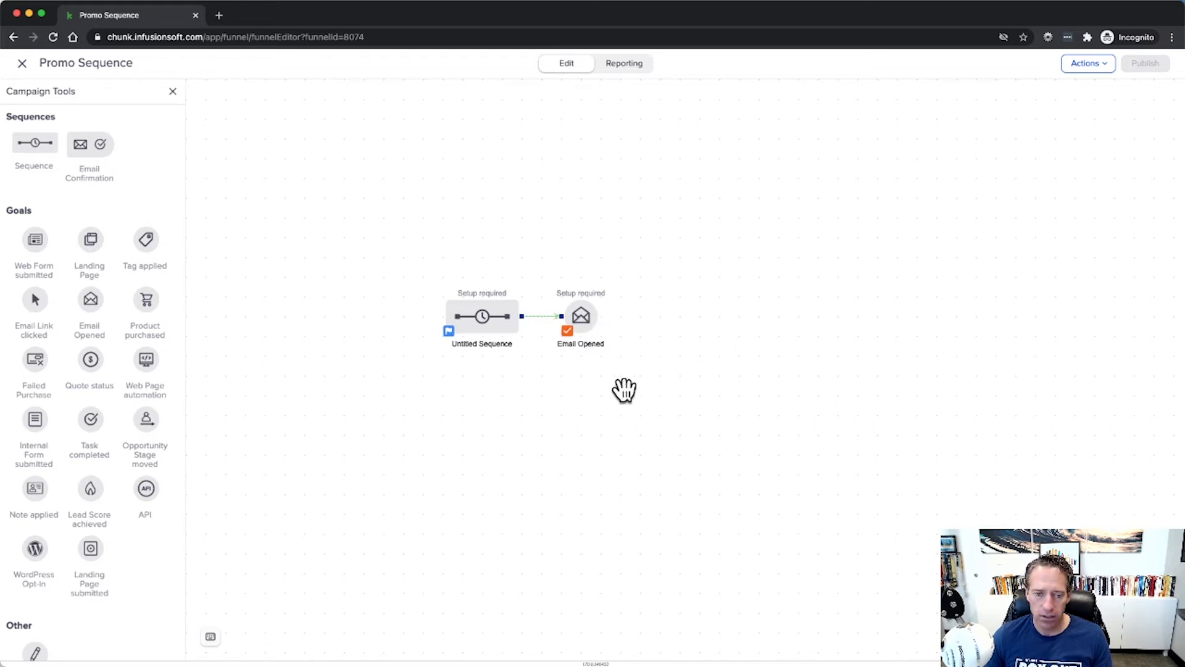
drag(593, 342, 613, 283)
click(467, 345)
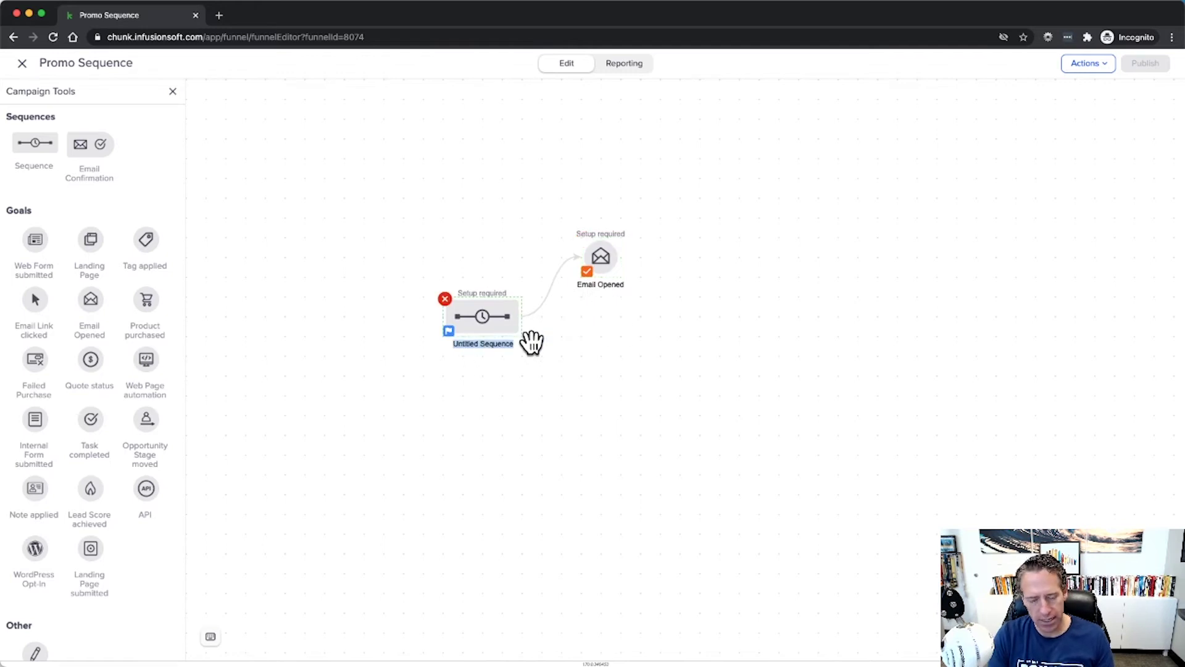
text(Email)
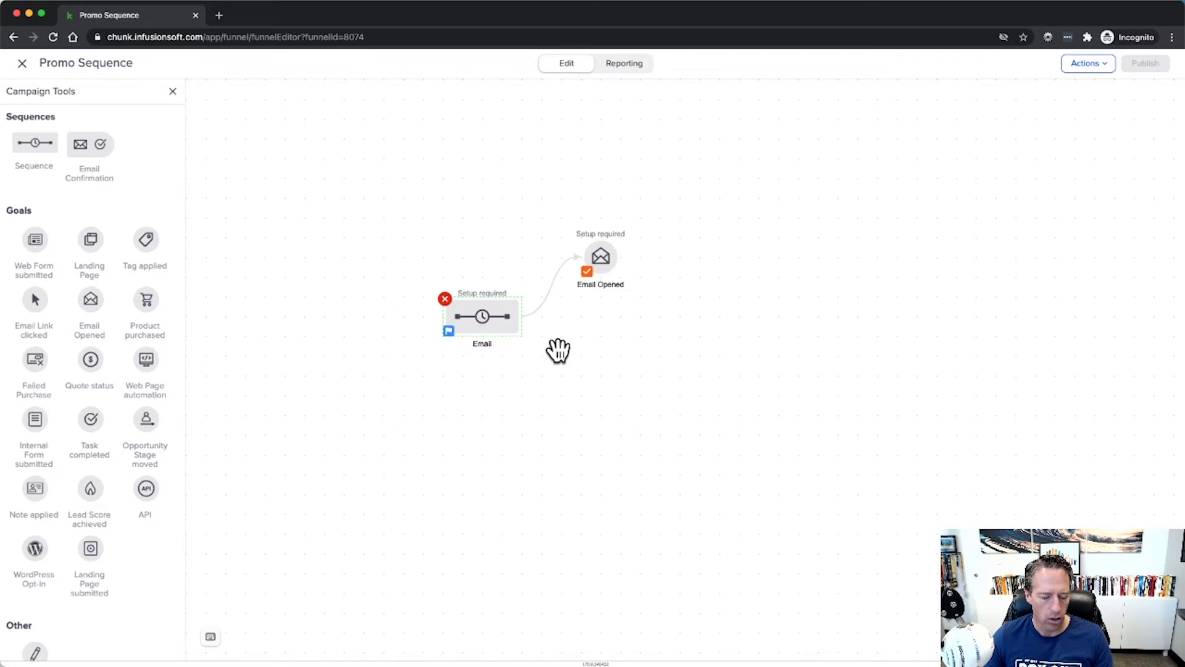
text( 1)
click(577, 435)
Add two more sequences to the right, named 'Email 2' and 'Email 3'
drag(46, 169, 683, 323)
click(704, 344)
text(Ema)
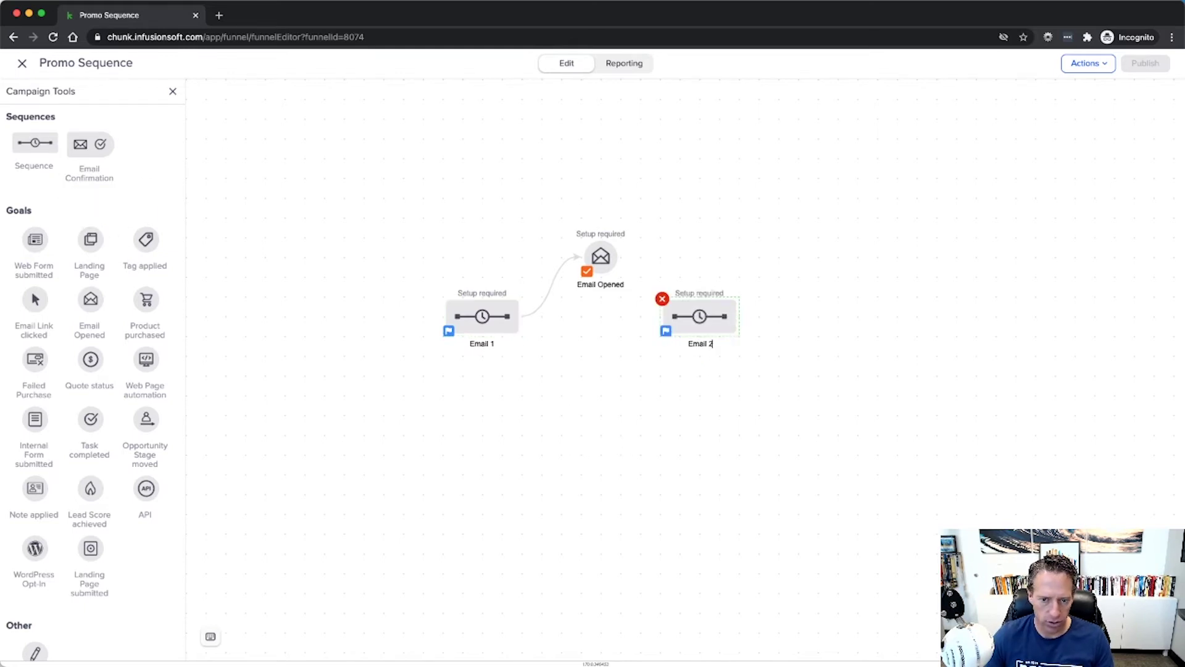
text(il 2)
key(Return)
drag(21, 143, 880, 295)
click(894, 344)
text(Email)
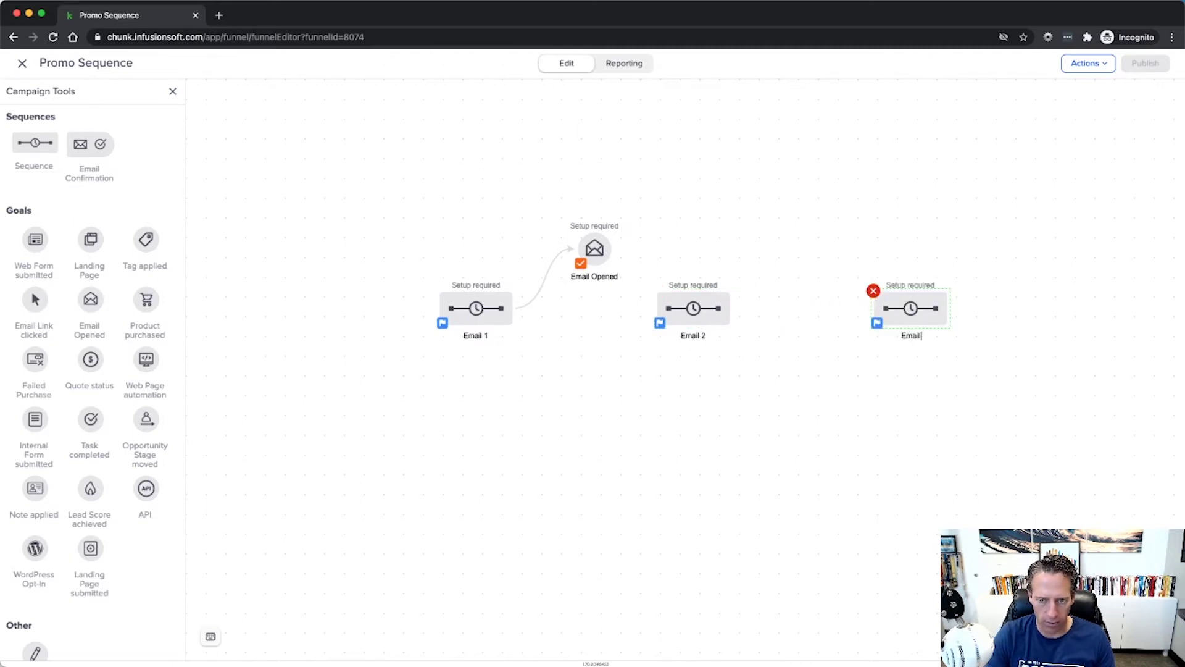
text( 3)
click(860, 386)
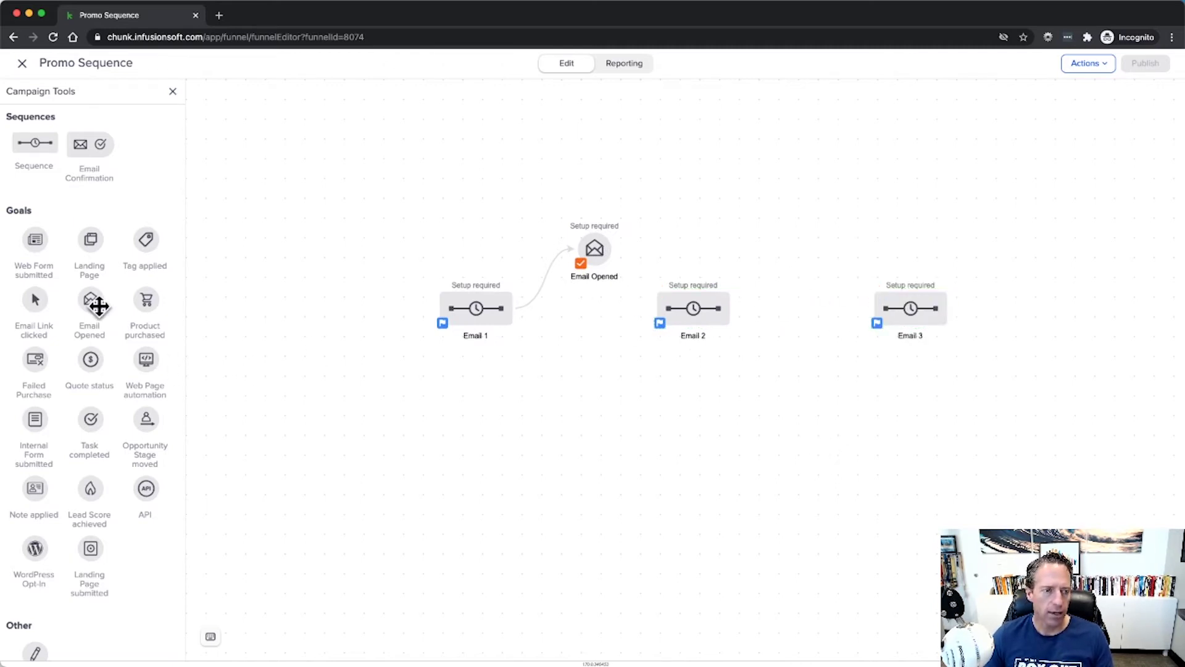
Add Email Opened goals for Email 2 and 3 and a Product purchased goal, and connect them all
drag(93, 303, 793, 260)
drag(94, 303, 995, 249)
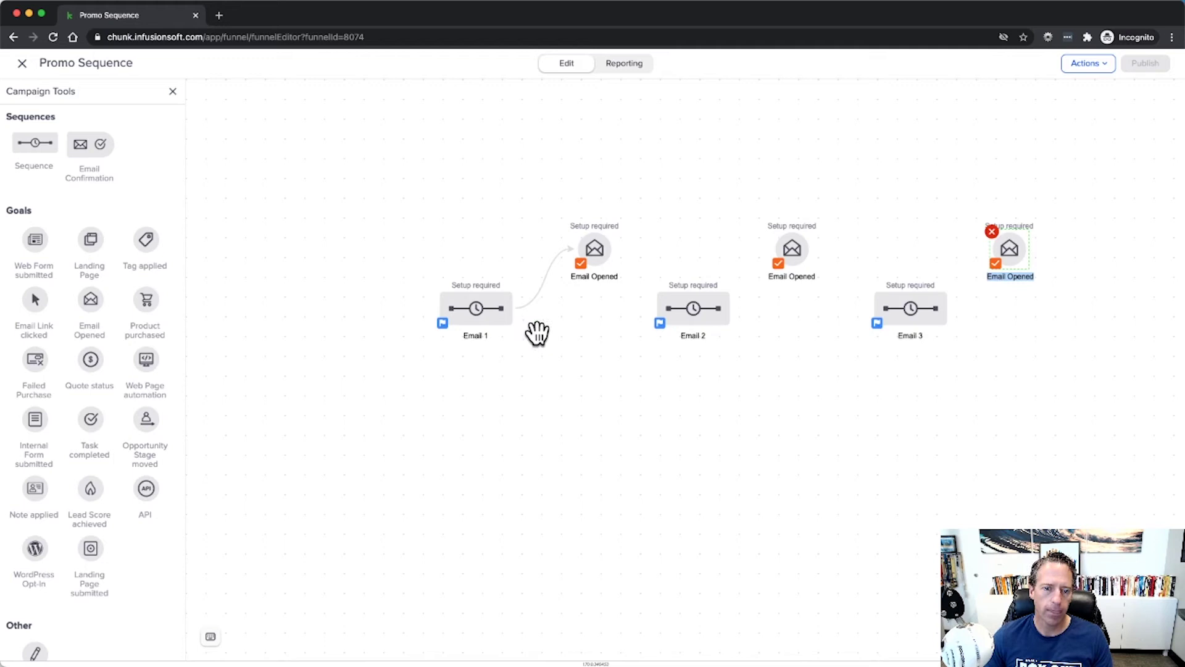
drag(511, 314, 660, 315)
drag(733, 309, 892, 315)
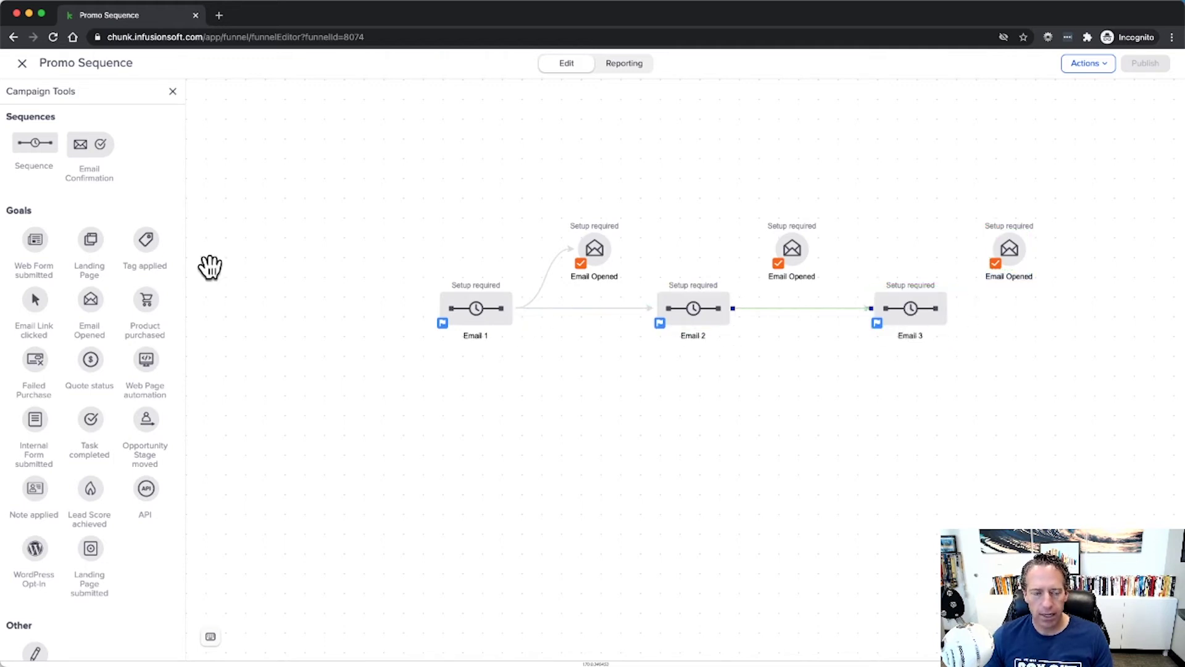
drag(145, 301, 1108, 307)
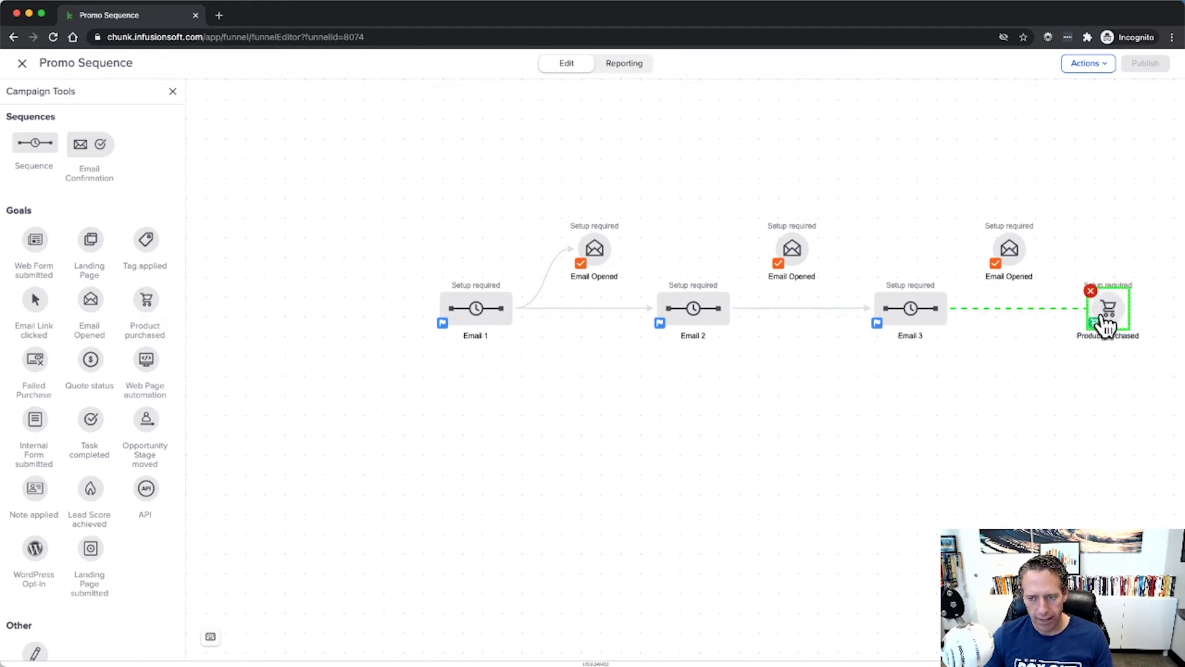
drag(1104, 318, 1104, 317)
drag(730, 309, 812, 256)
drag(951, 308, 1010, 253)
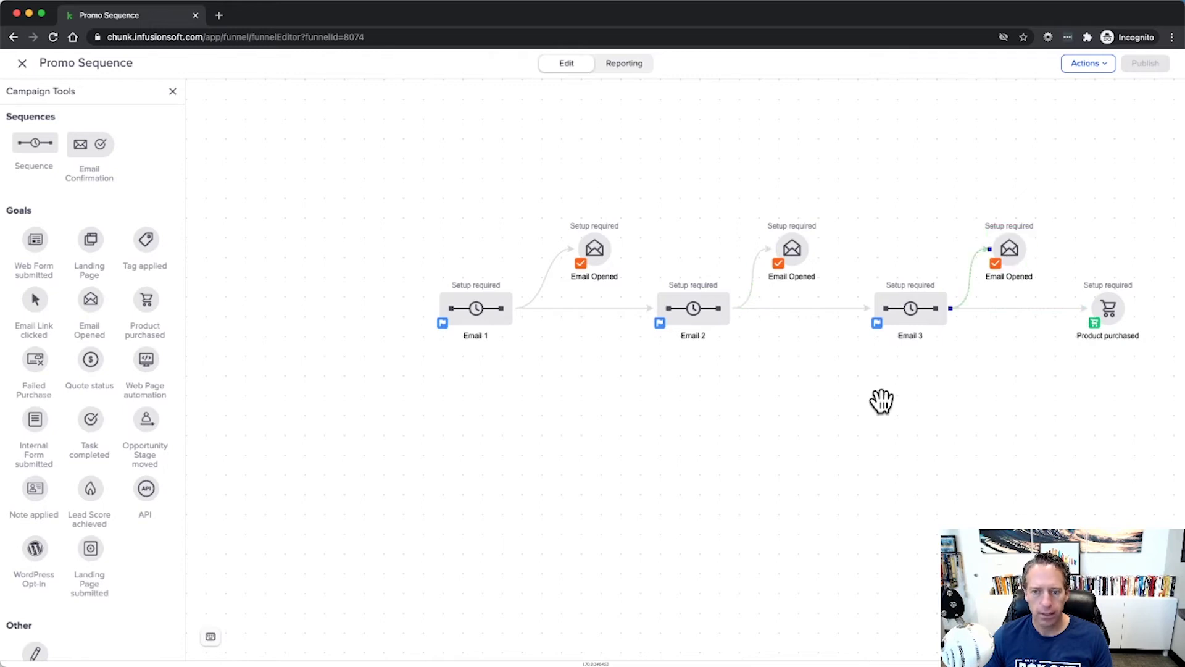
Add an email message after Start in the Email 1 sequence
double_click(472, 322)
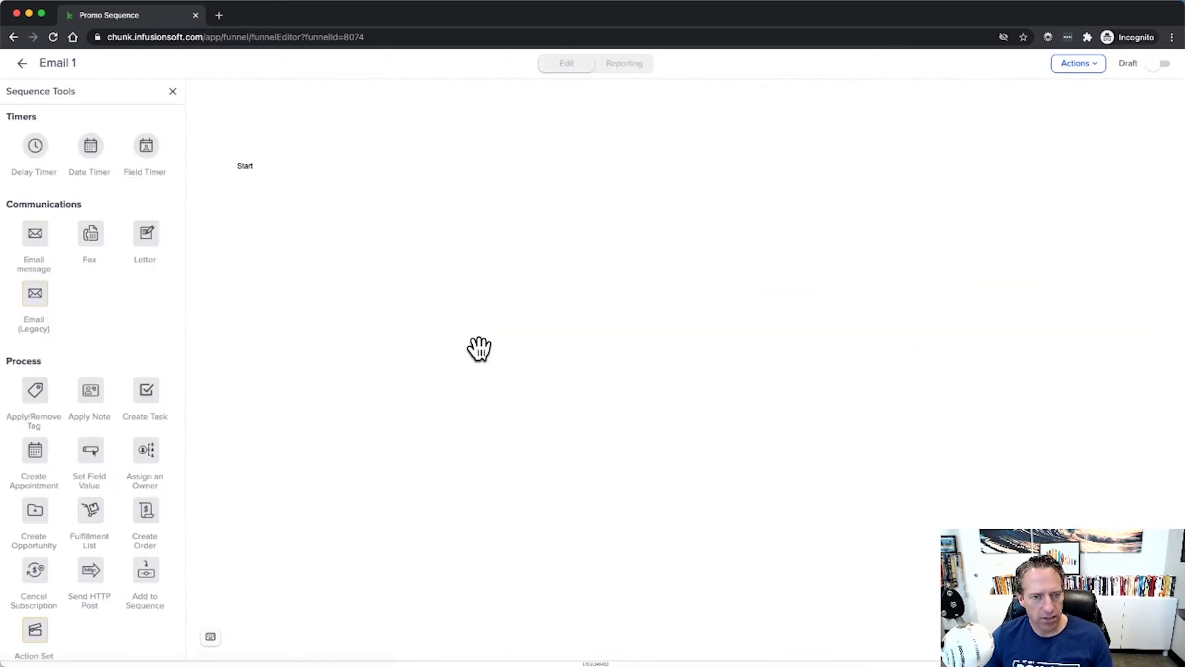
drag(29, 241, 420, 137)
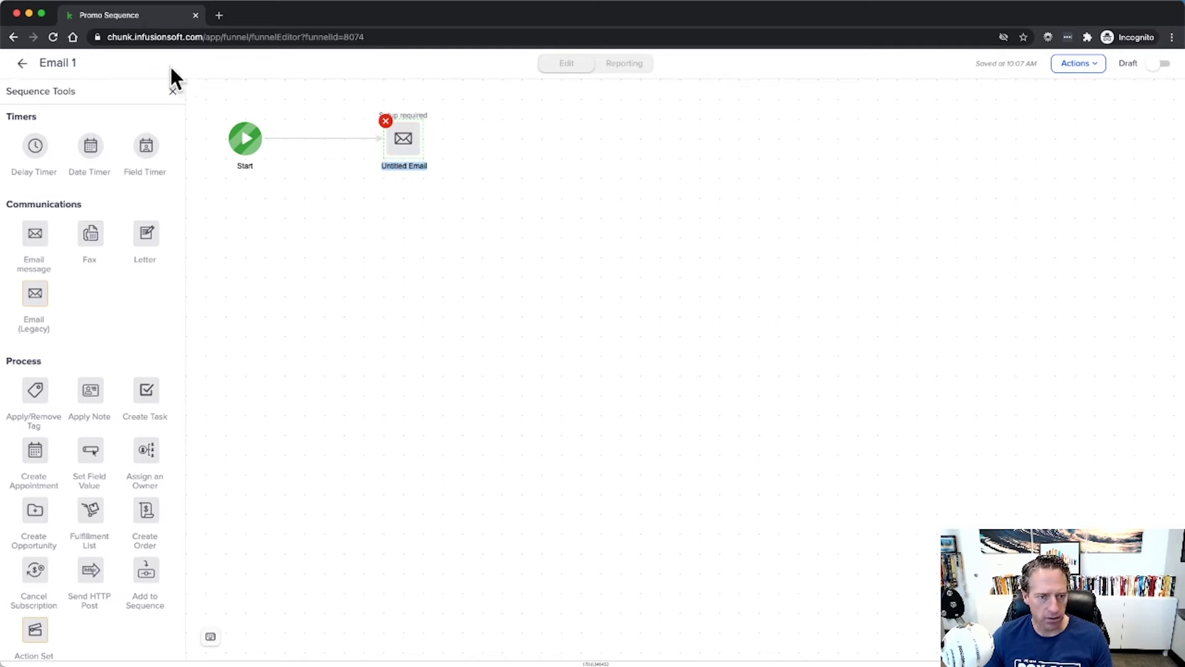
click(23, 63)
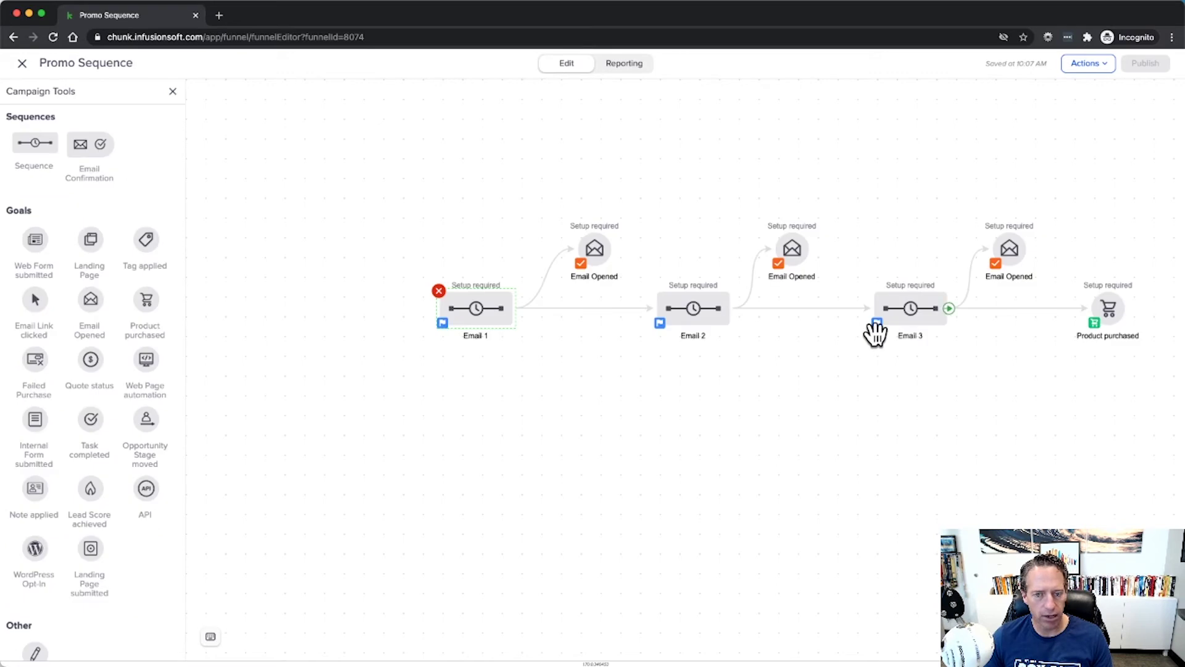
double_click(694, 309)
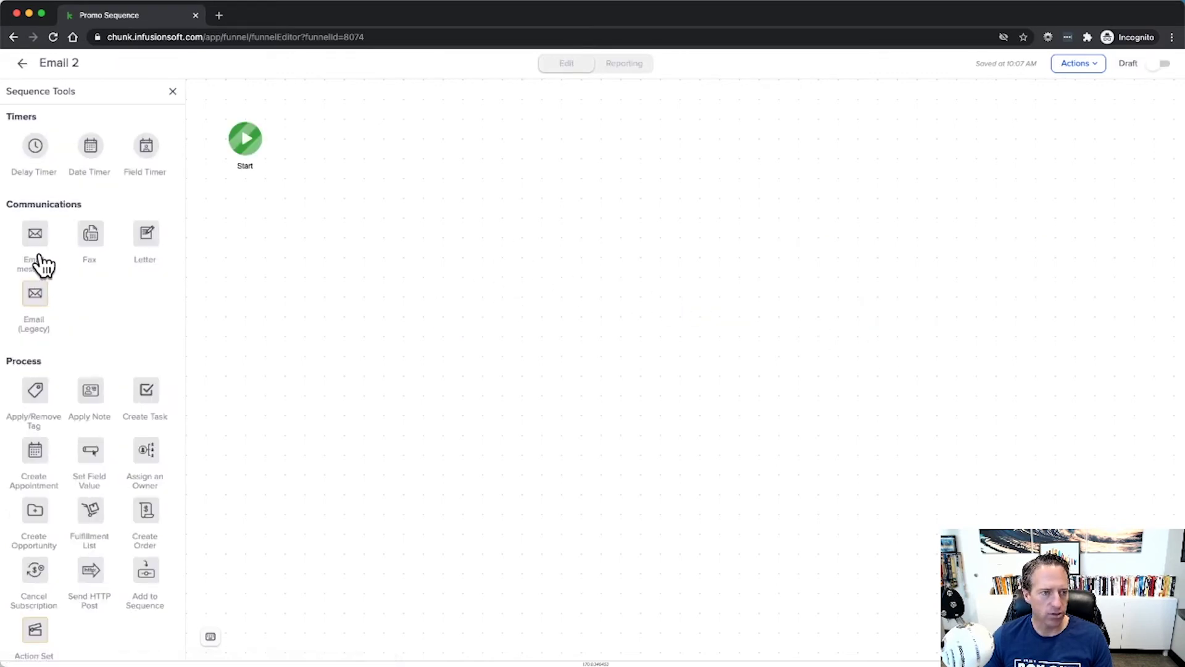
click(23, 64)
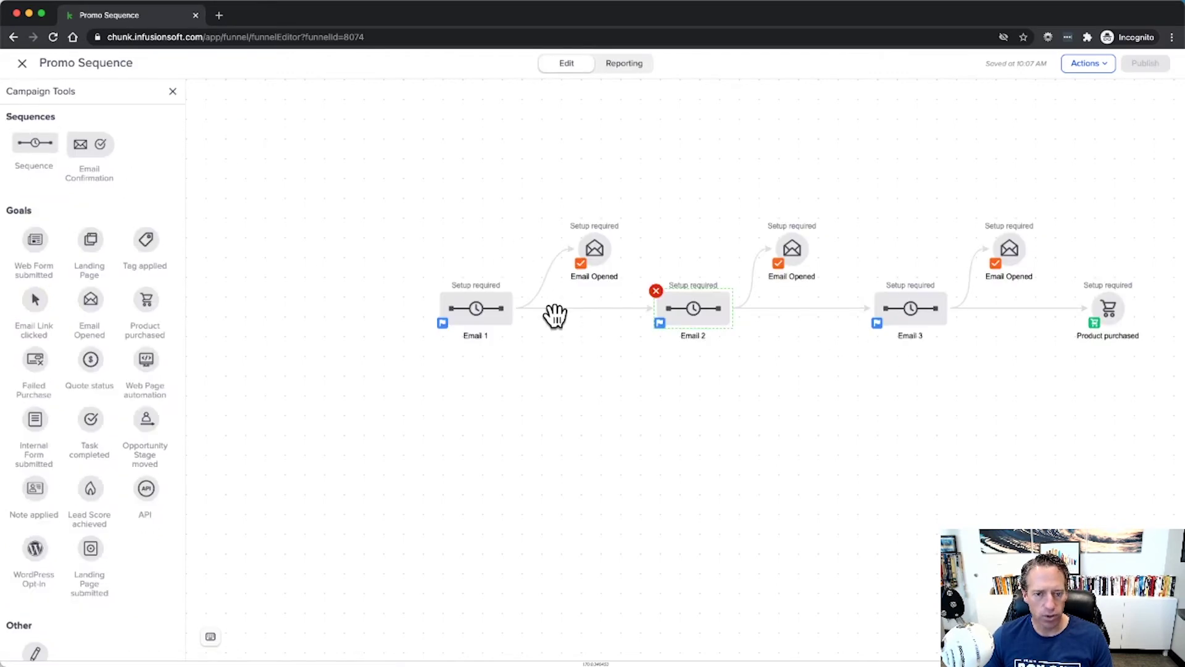
Place a Delay Timer after Untitled Email in Email 1, set to wait 5 days, and save
double_click(491, 324)
drag(44, 174, 532, 148)
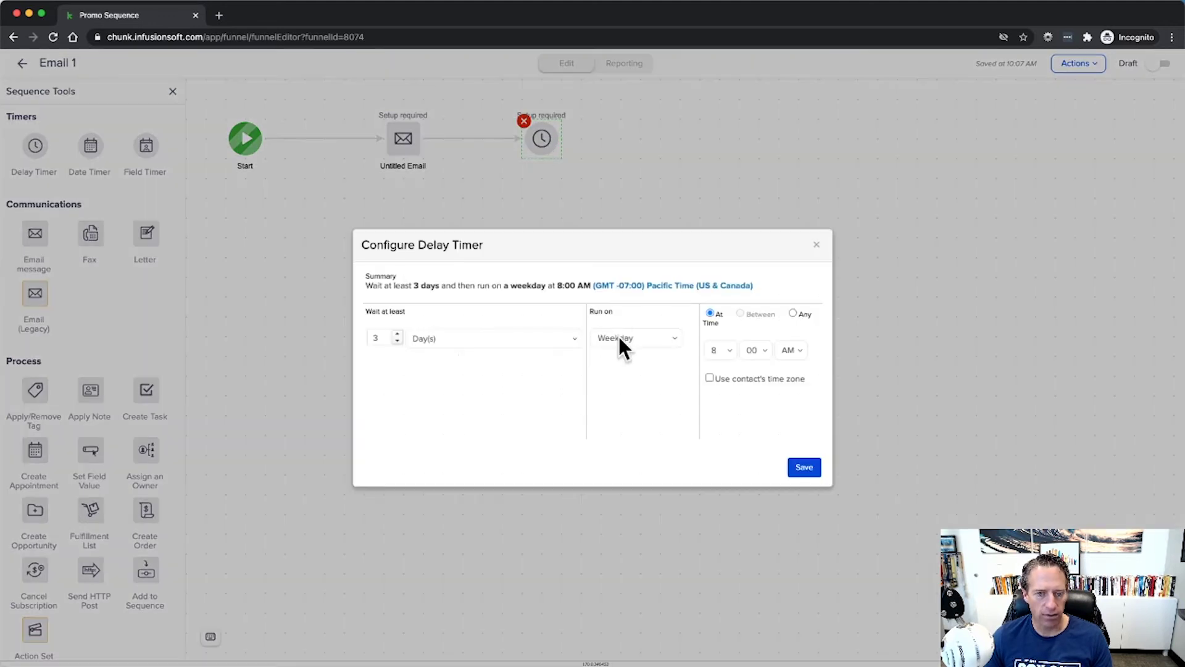
click(372, 337)
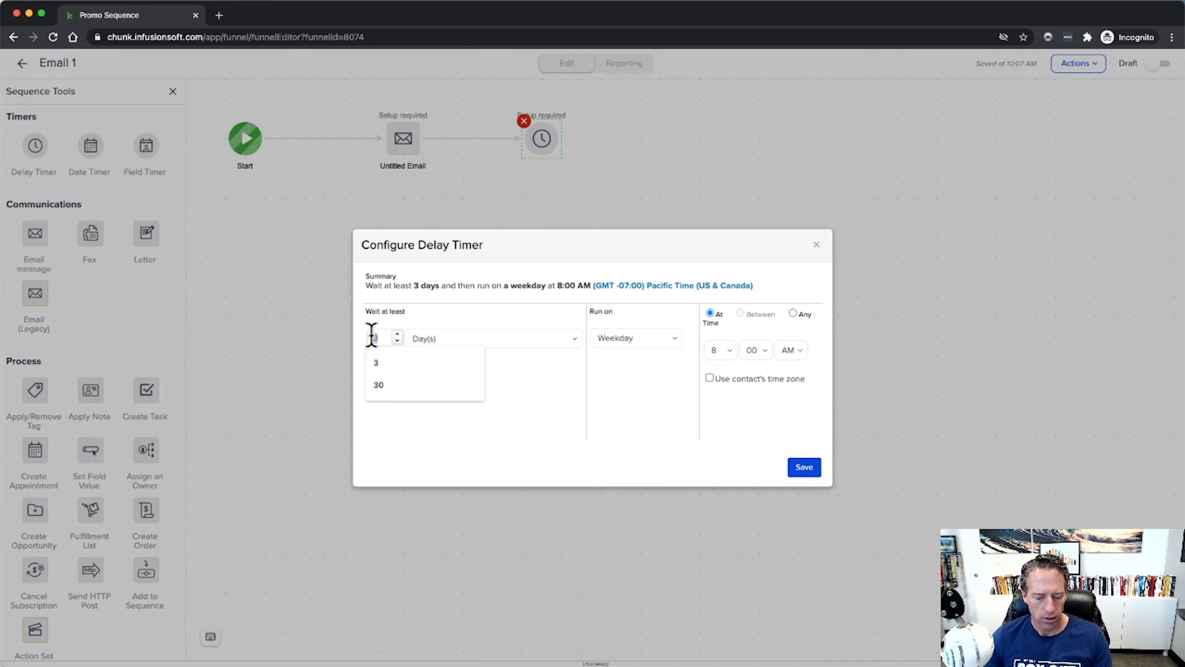
key(BackSpace)
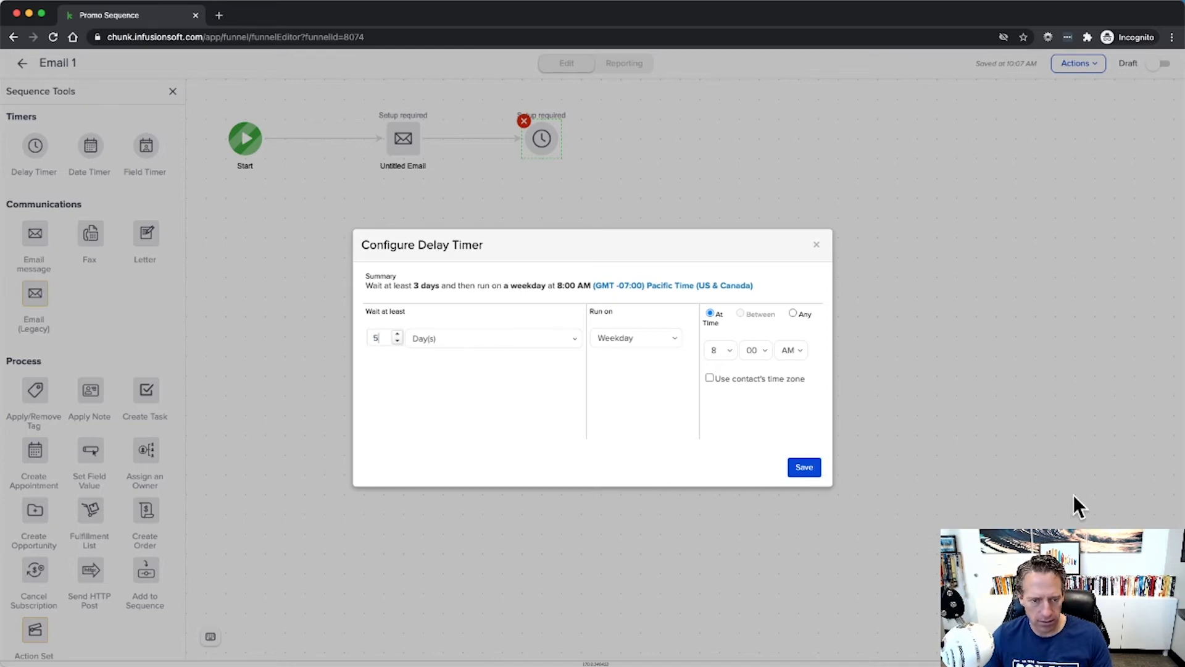
click(805, 467)
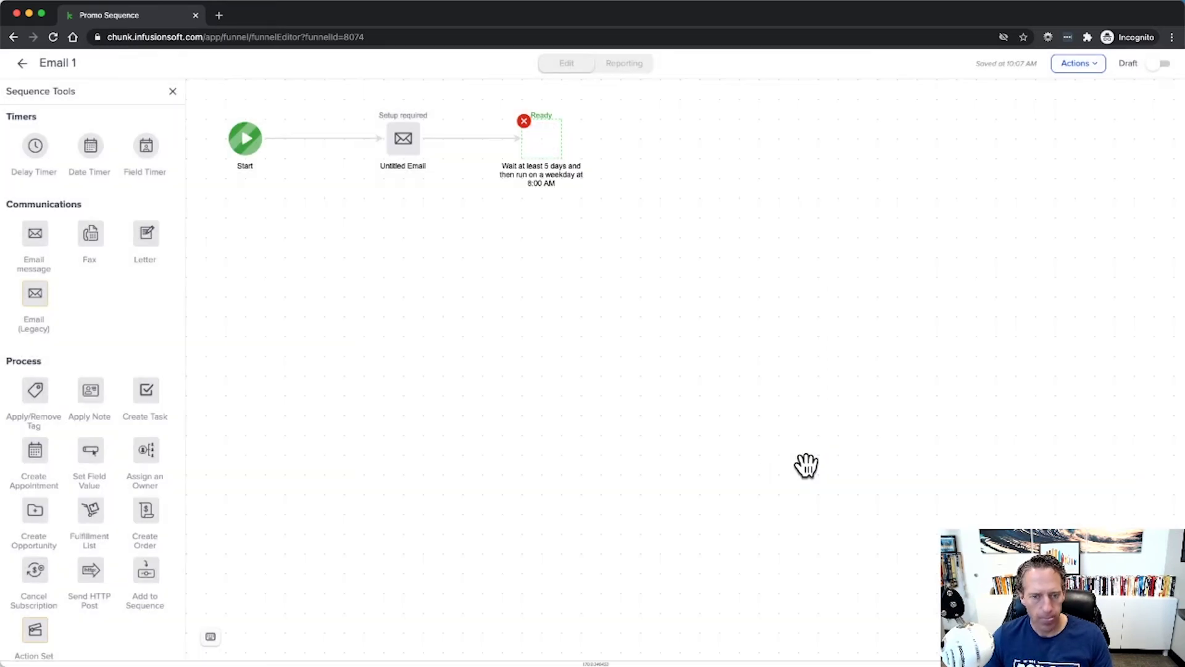
Add an email plus a Delay Timer waiting 5 days to the Email 2 sequence
click(22, 63)
double_click(689, 321)
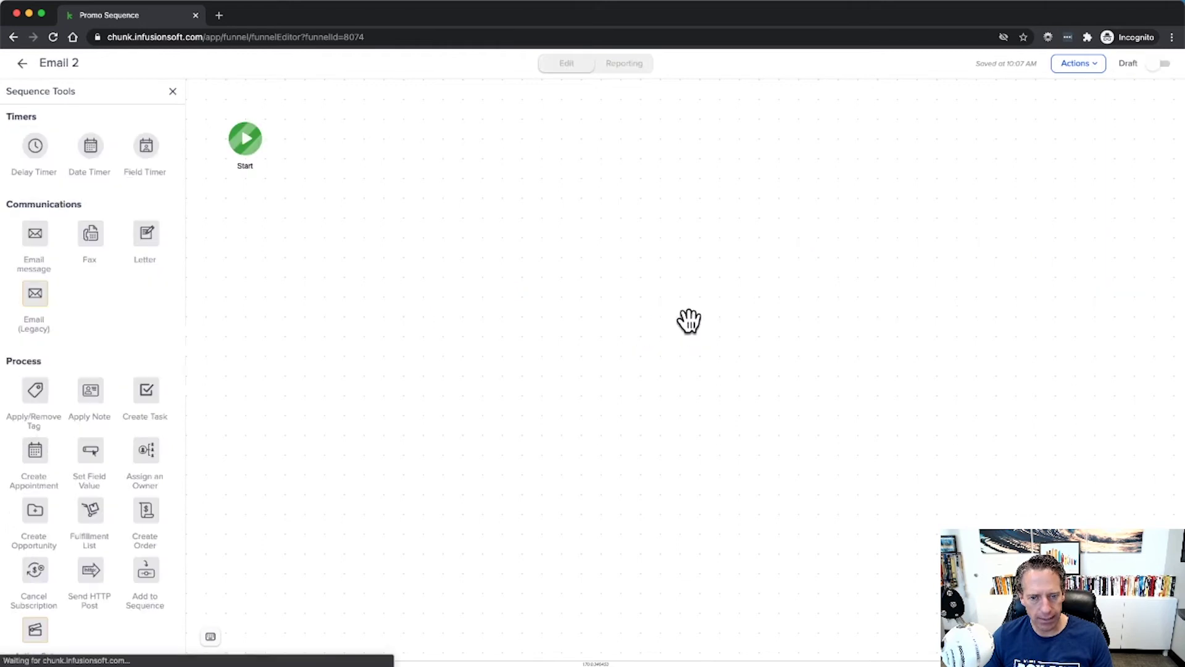
drag(36, 232, 381, 141)
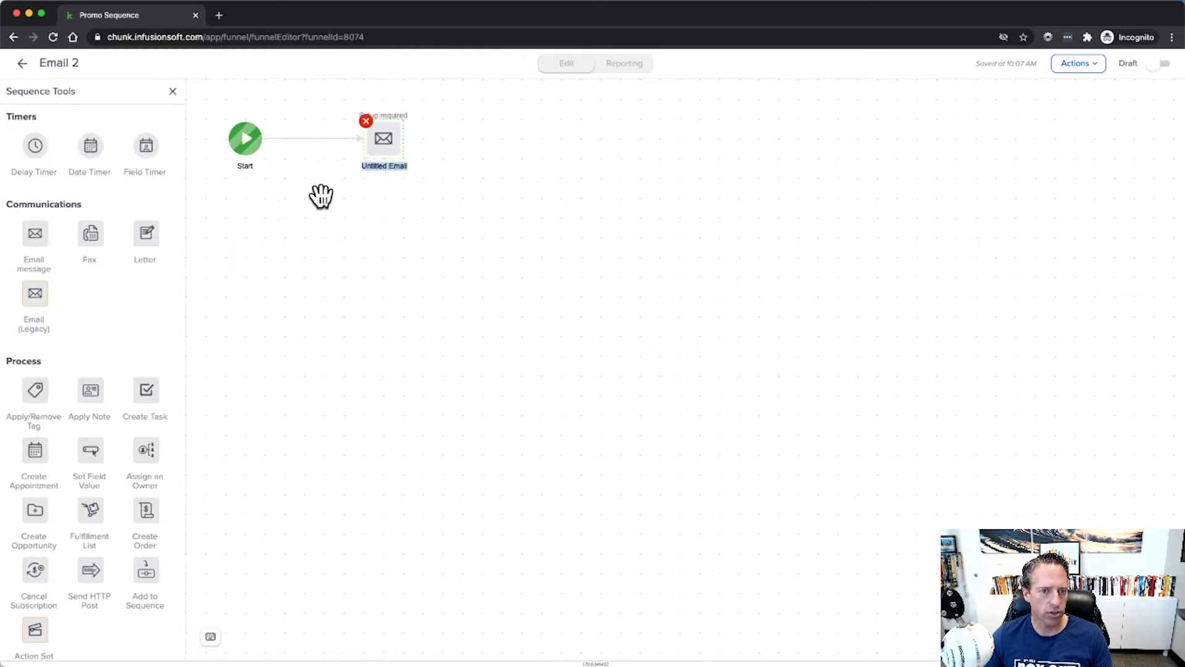
drag(35, 145, 518, 144)
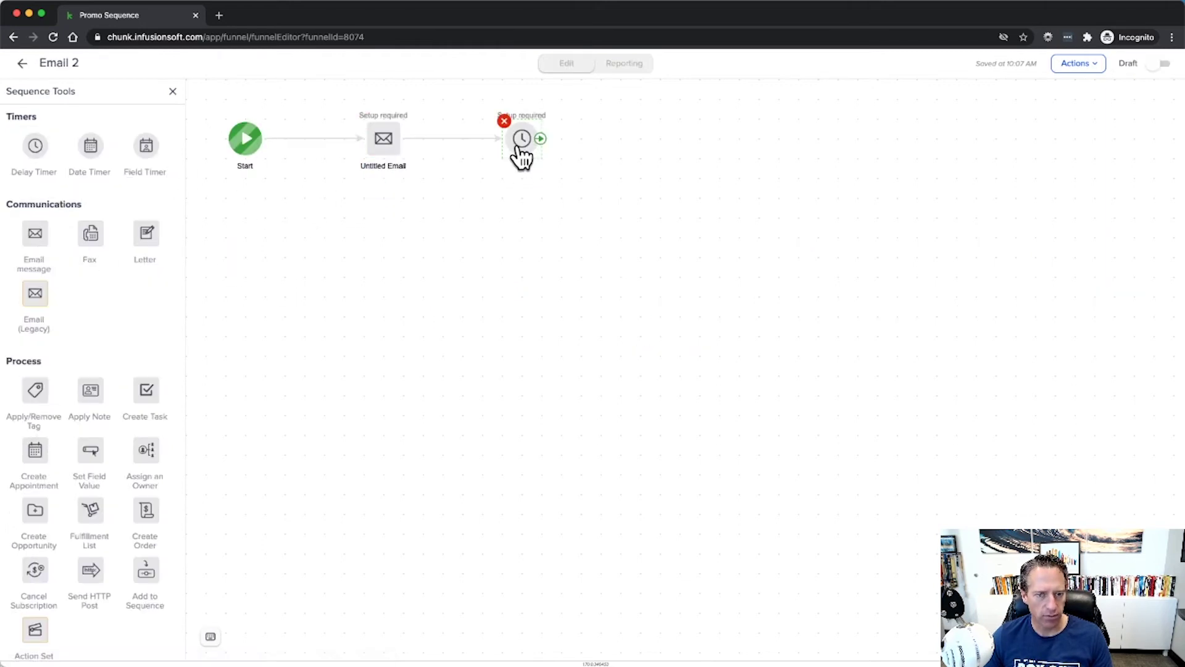
double_click(519, 147)
double_click(376, 338)
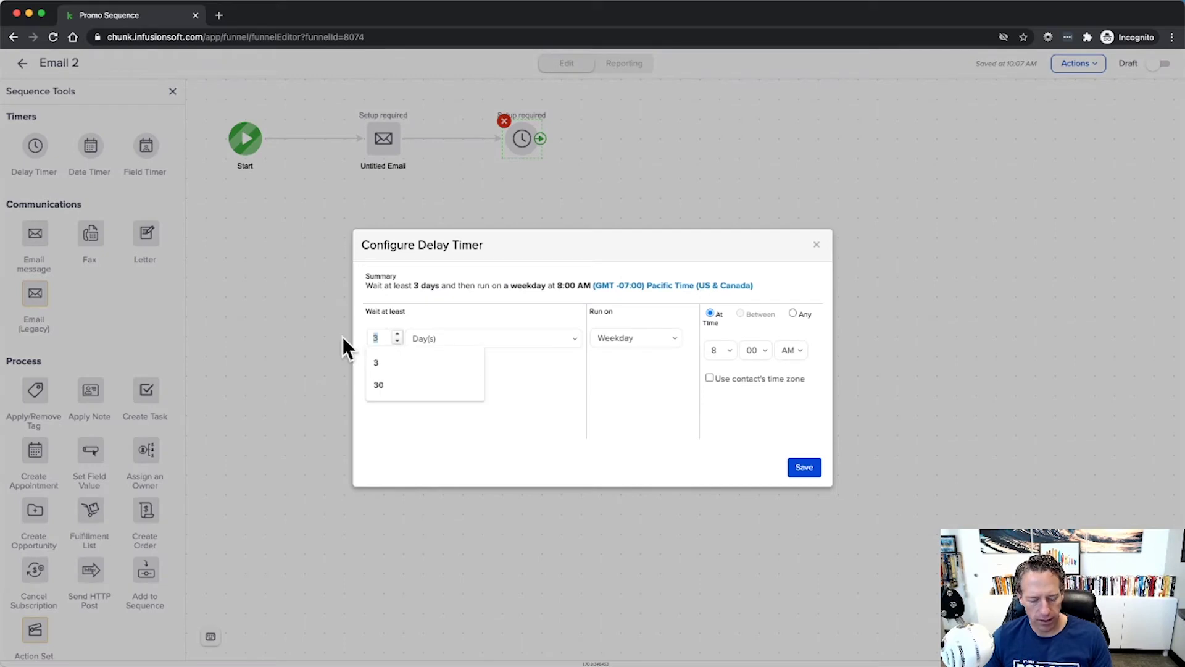
text(5)
click(804, 468)
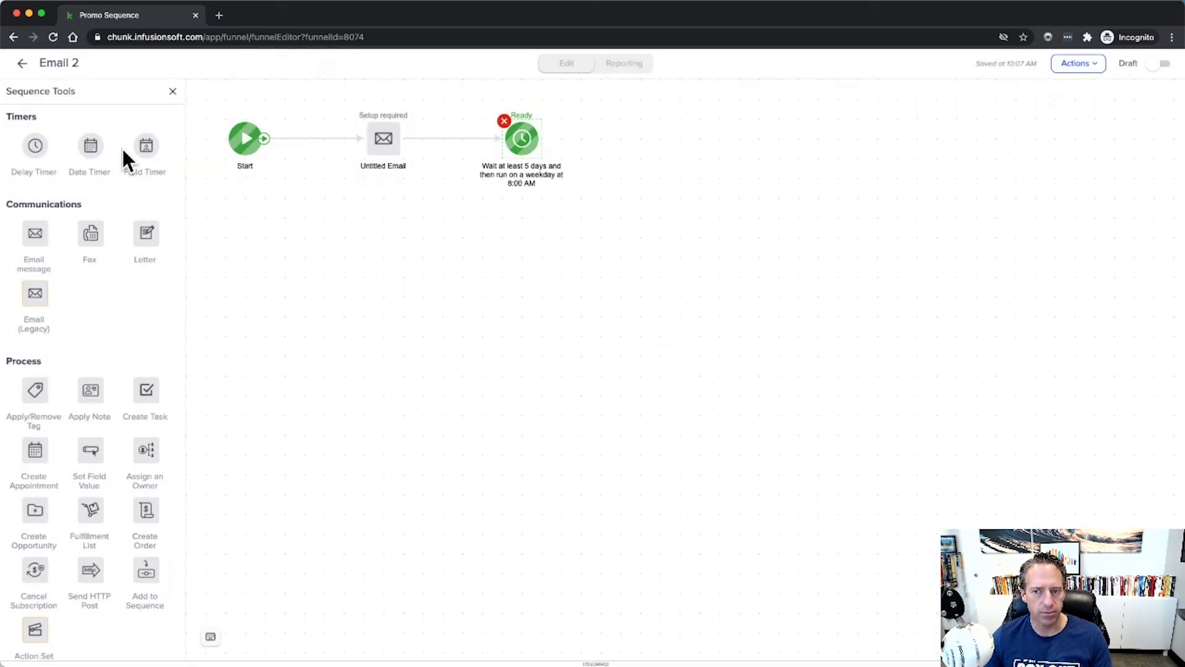
click(22, 63)
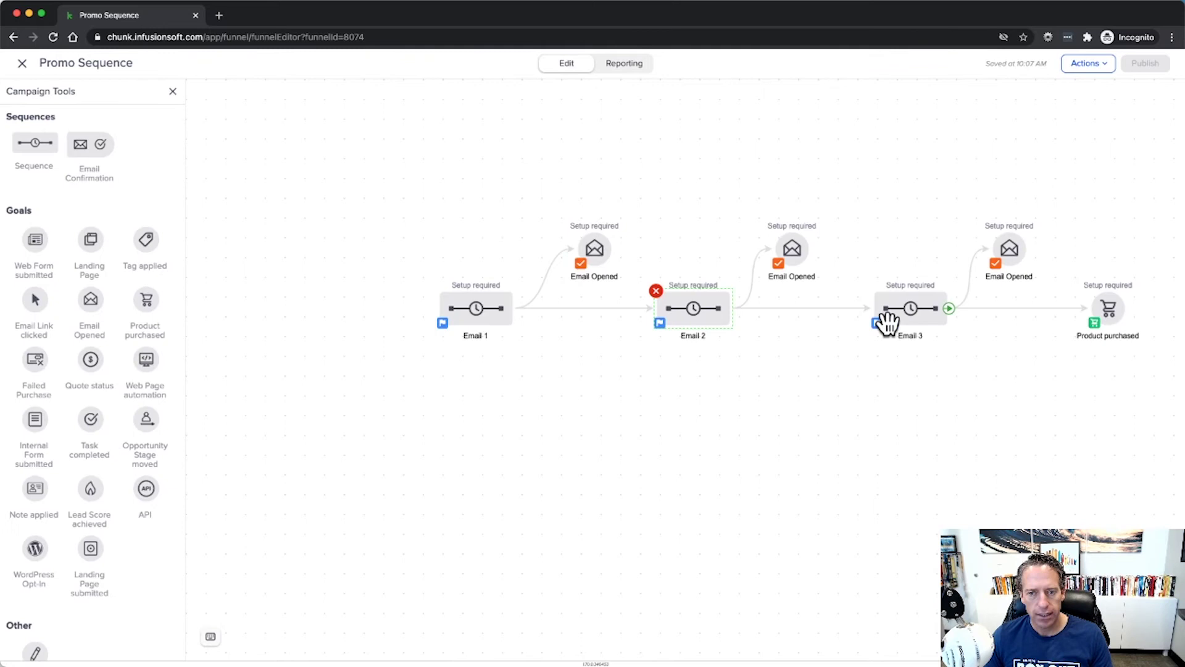
Add an email plus a Delay Timer waiting at least 5 days to the Email 3 sequence
double_click(889, 314)
drag(35, 234, 345, 145)
drag(28, 145, 488, 148)
double_click(491, 155)
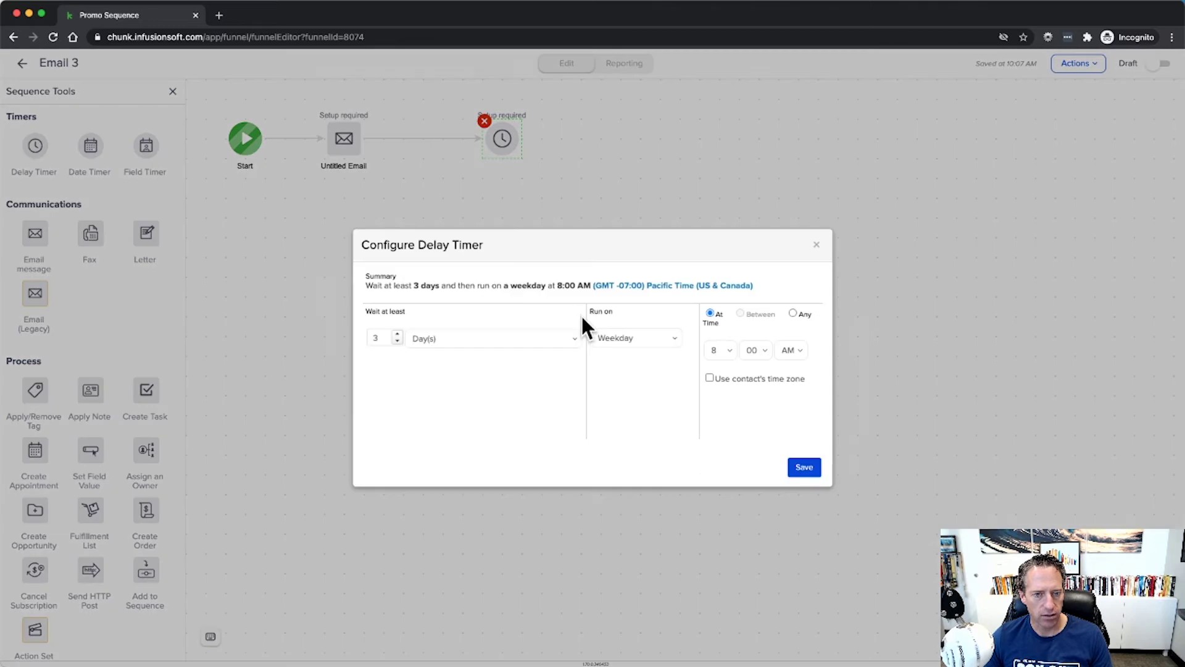
click(386, 338)
key(BackSpace)
text(5)
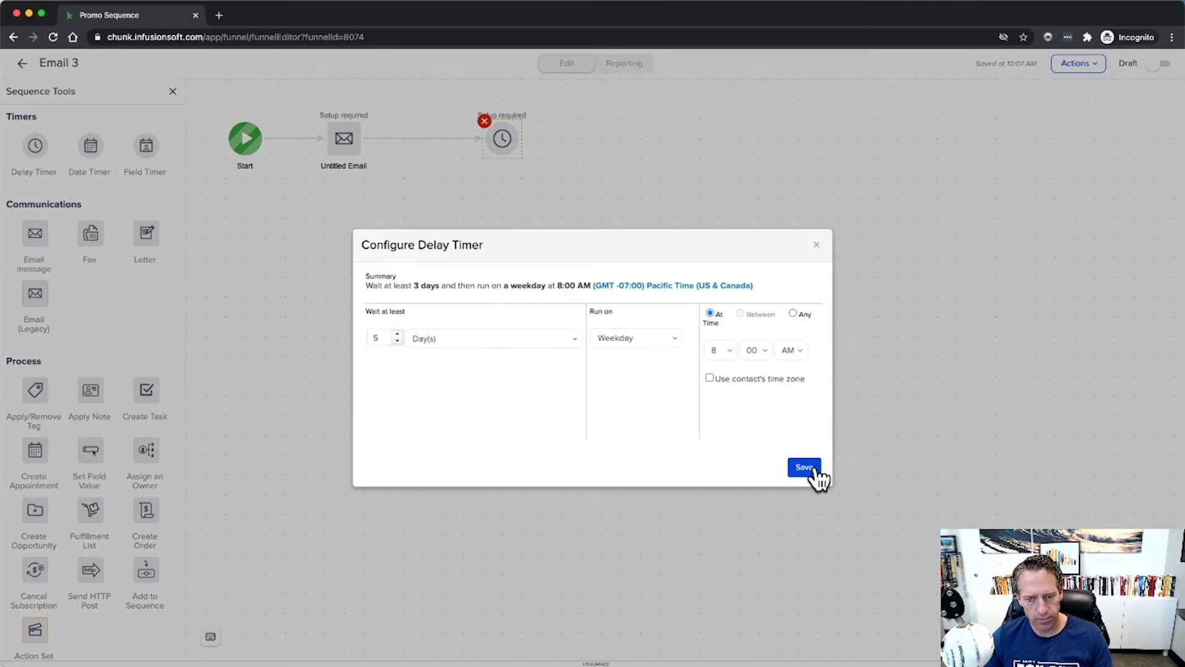
click(807, 470)
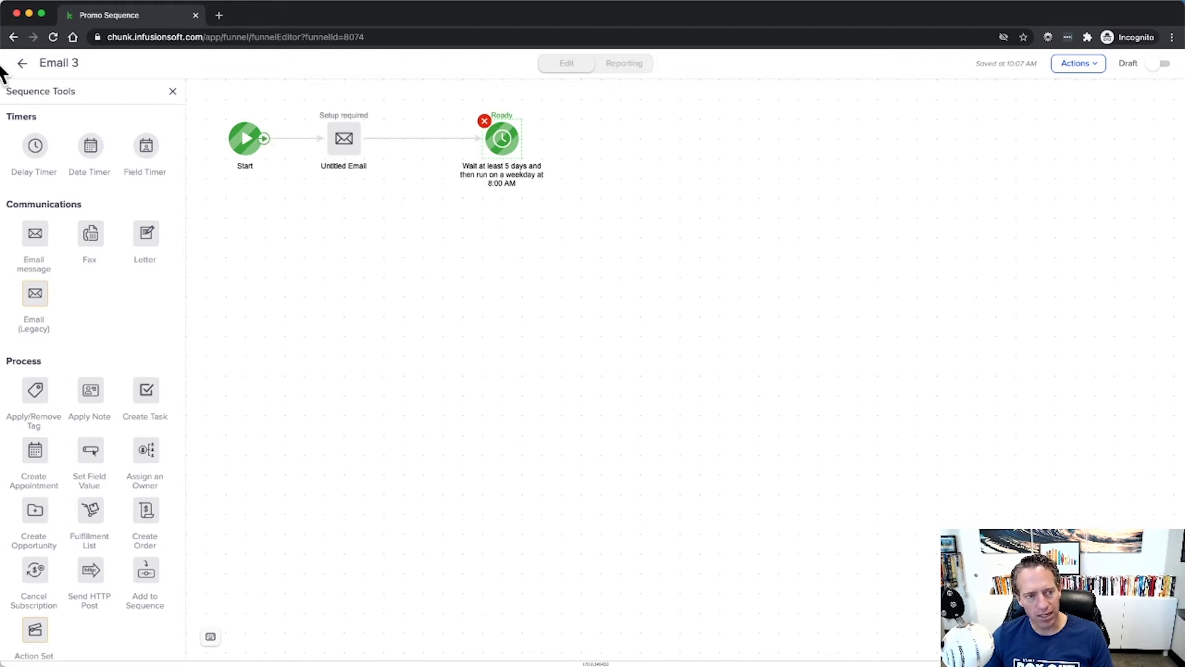
Build Email 1's Untitled Email from the Sweet Treats template with subject 'test'
click(25, 65)
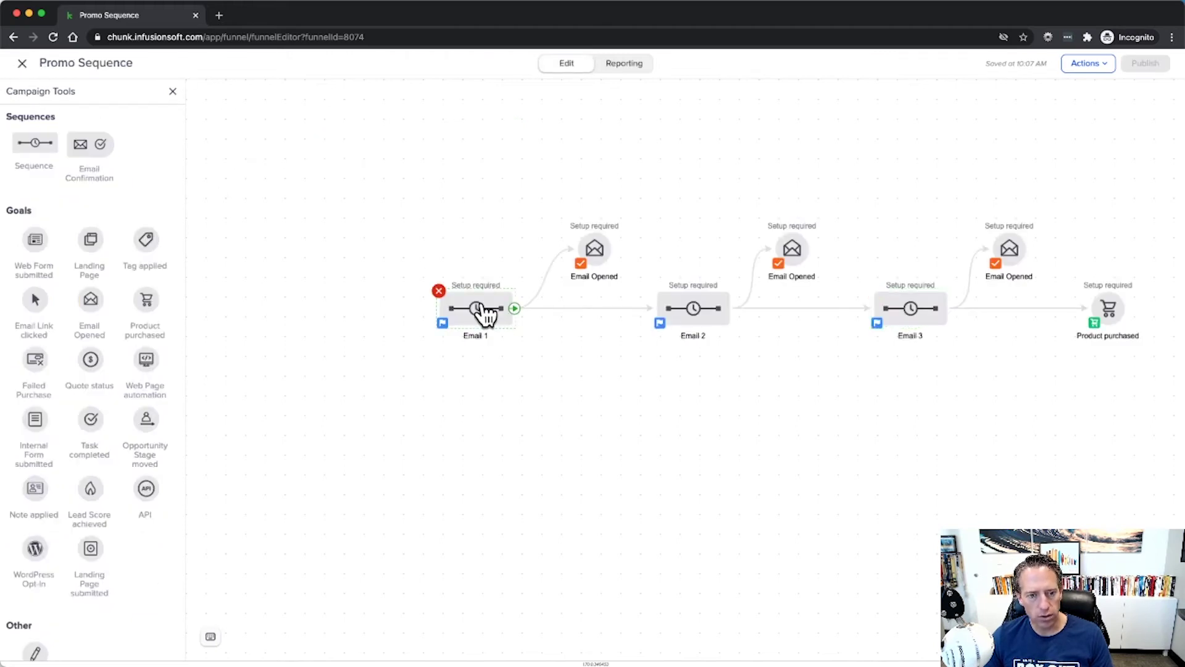
double_click(486, 310)
double_click(410, 159)
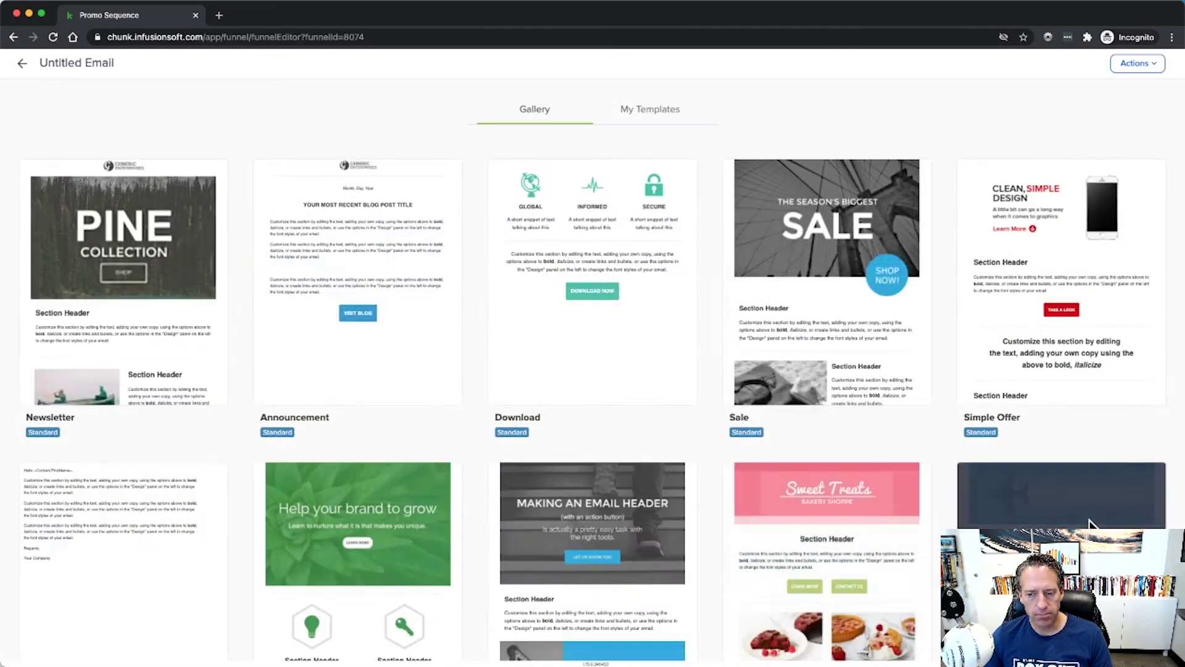
click(810, 585)
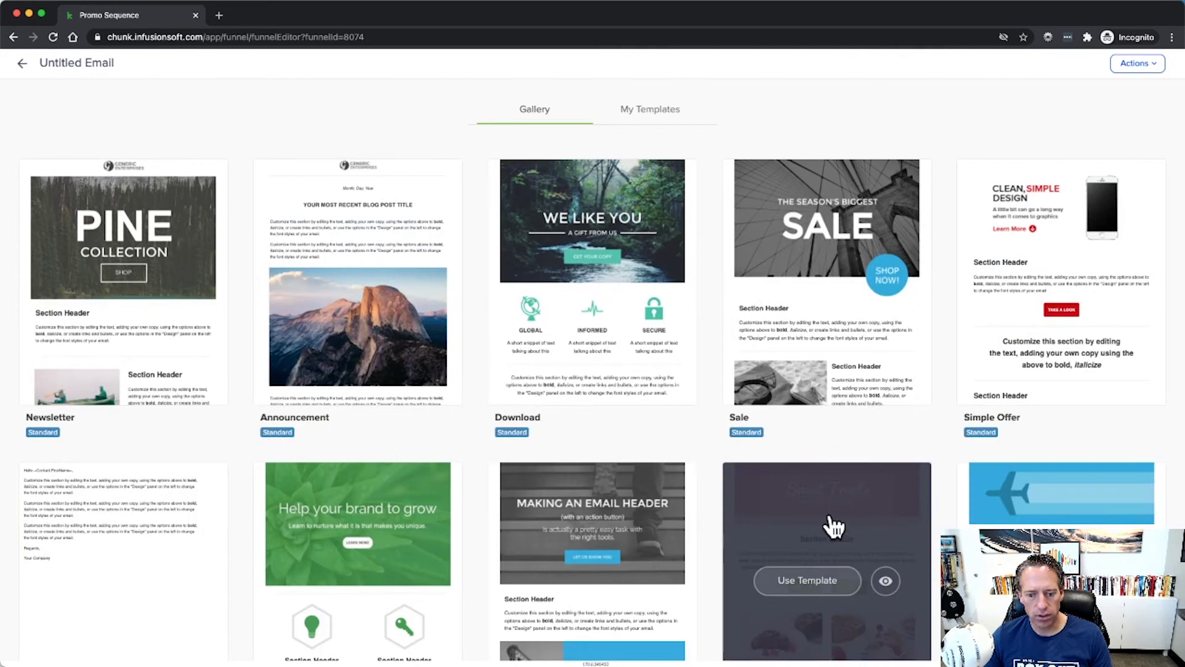
click(1163, 64)
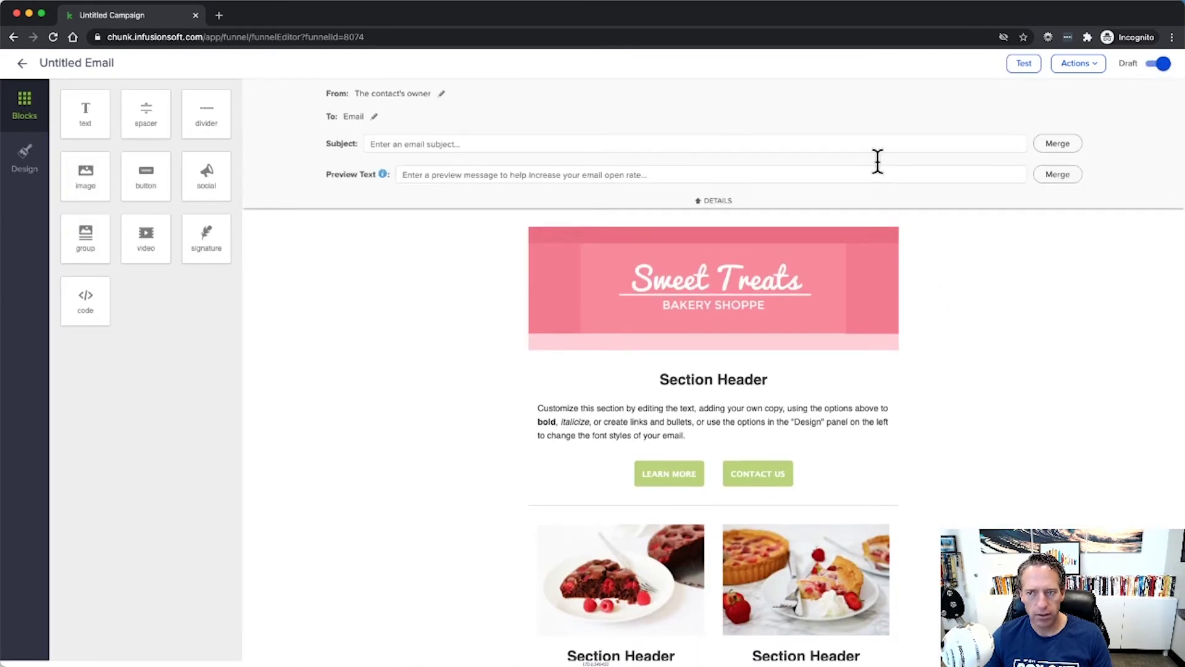
click(447, 146)
text(test)
click(469, 381)
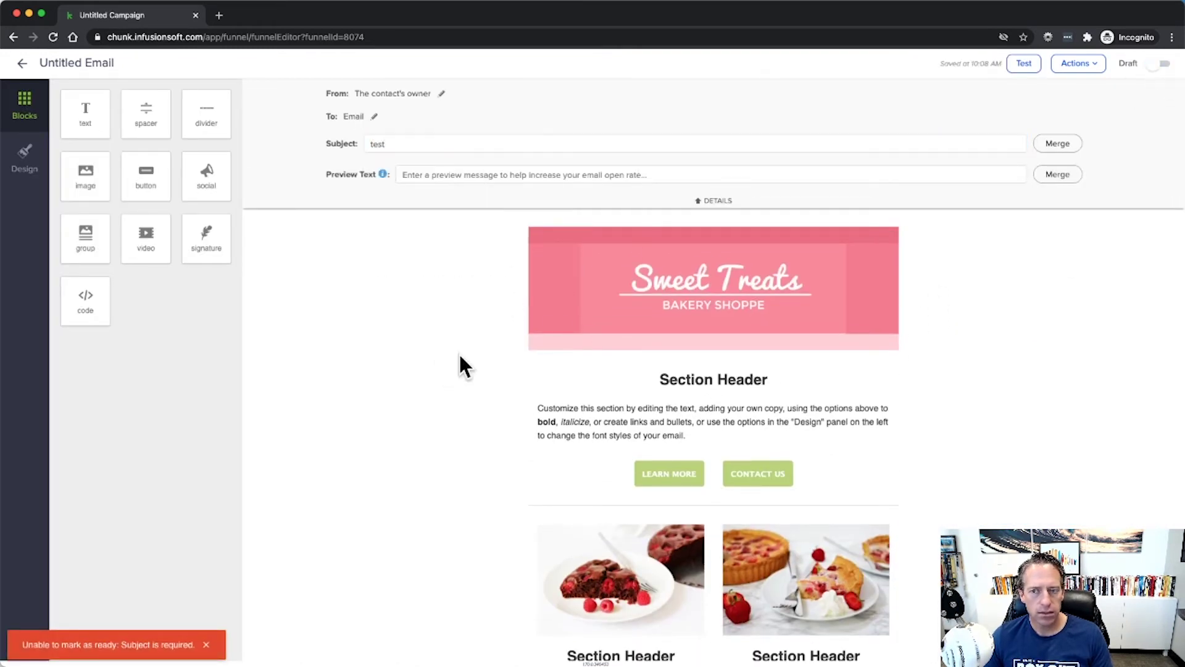
Mark the email and the Email 1 sequence as Ready
click(1159, 65)
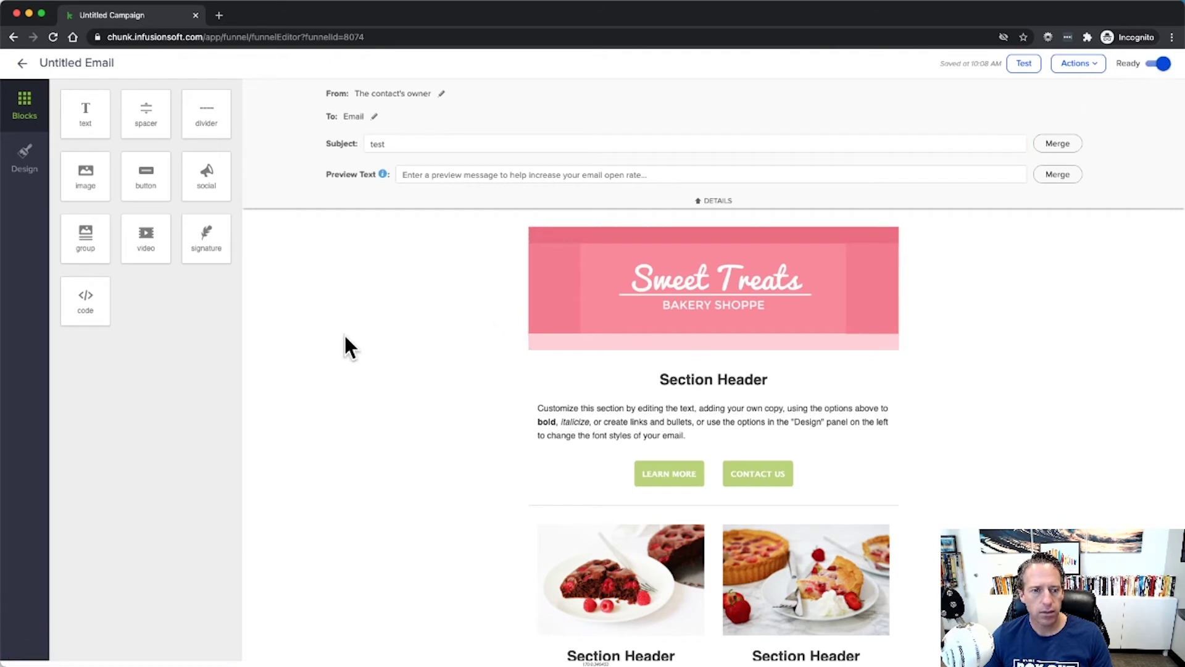
click(22, 63)
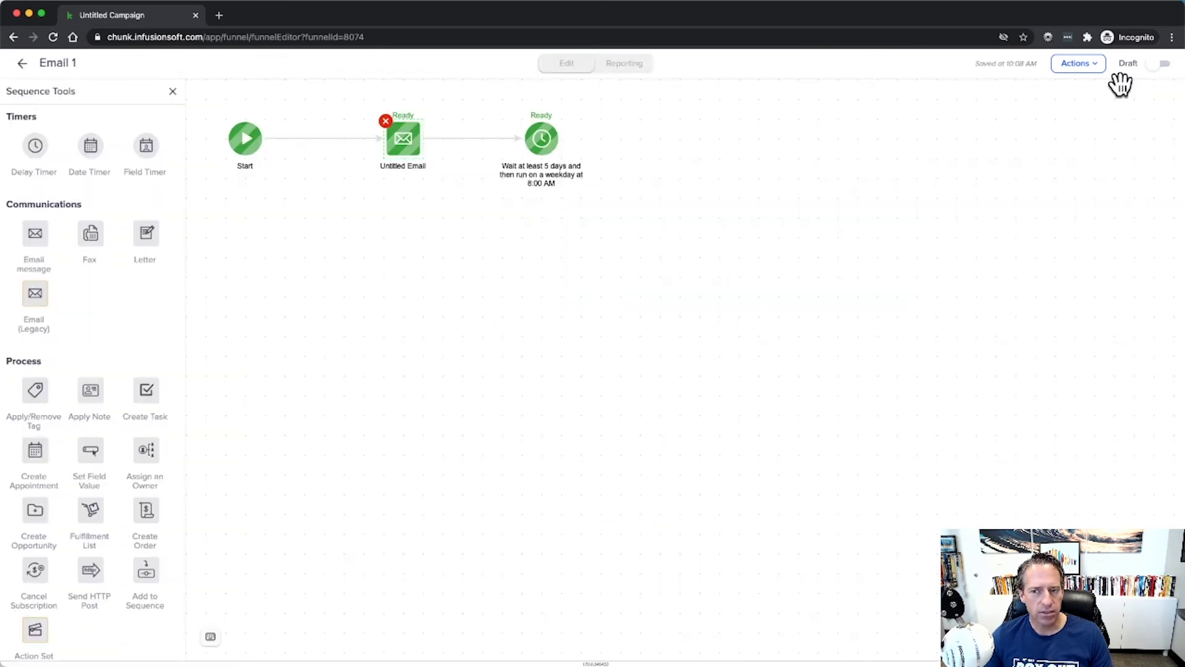
click(1161, 66)
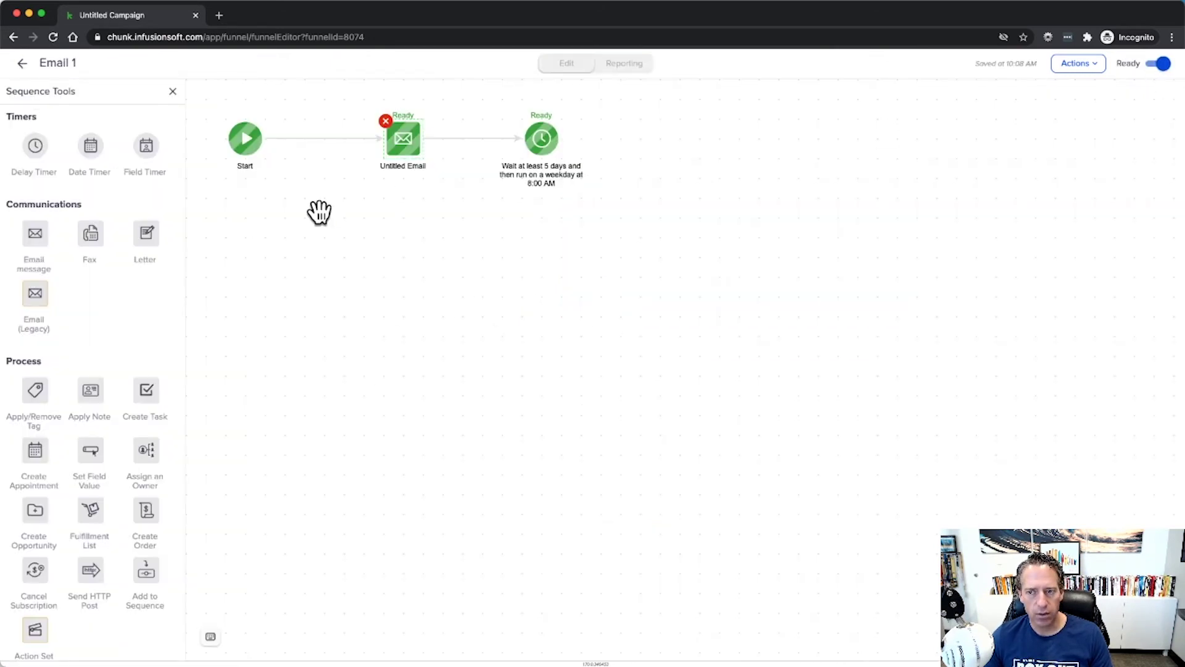
click(23, 64)
Set the first Email Opened goal to watch Email 1's Untitled Email and save it
double_click(593, 261)
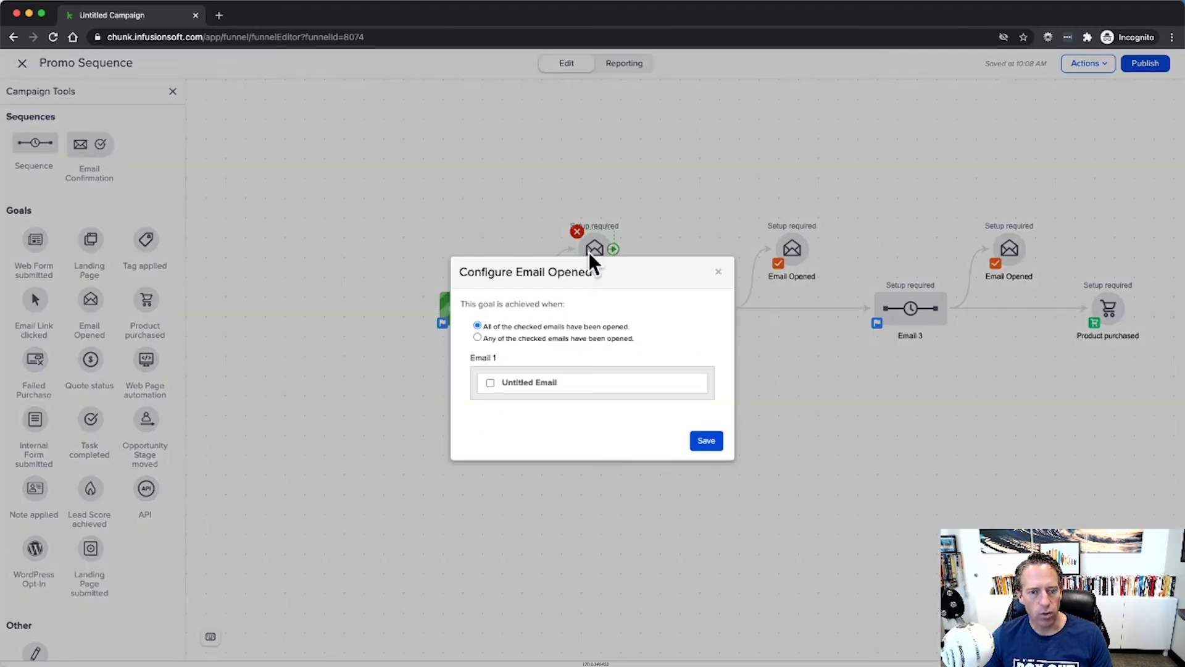
click(491, 383)
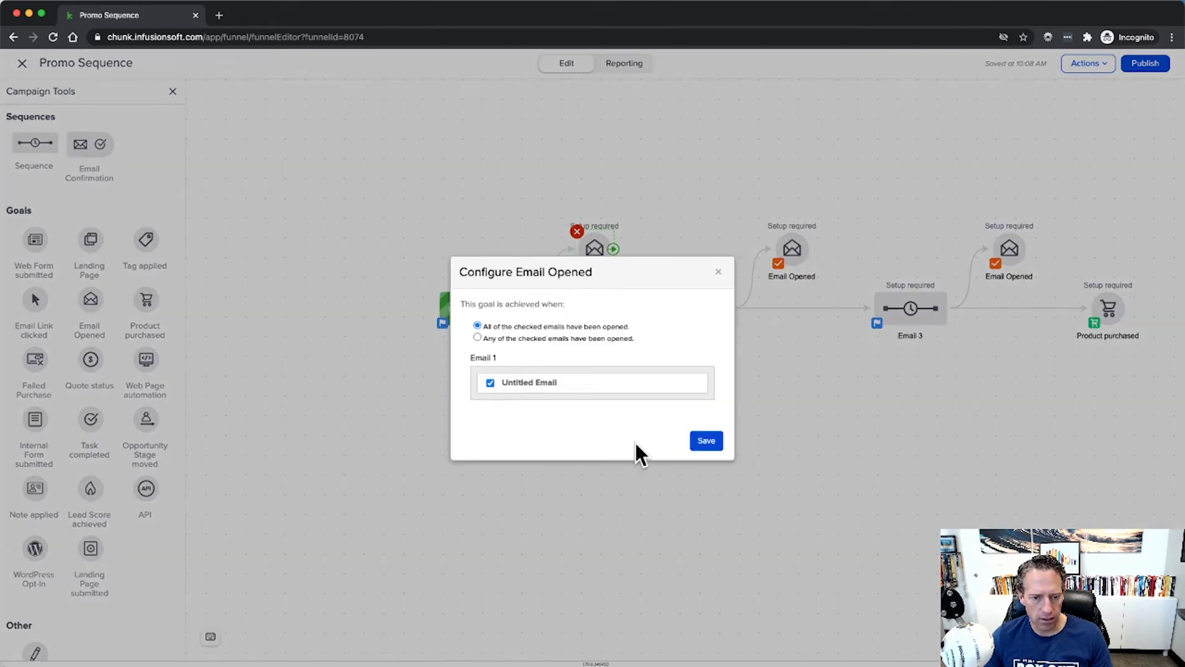
click(706, 441)
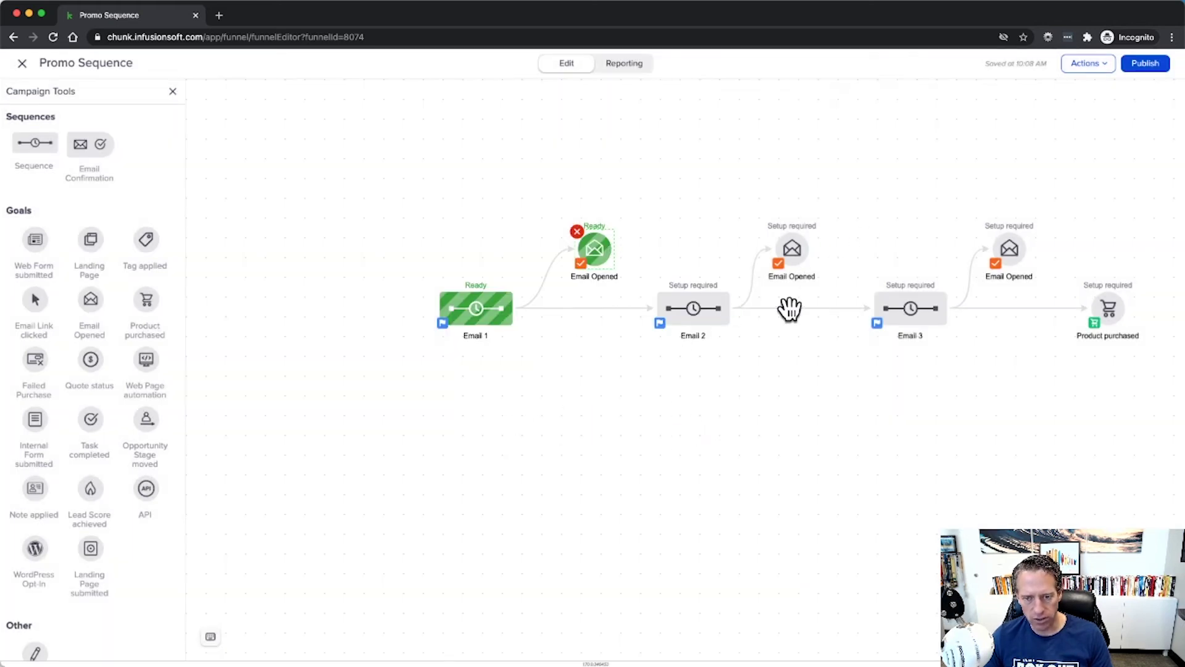